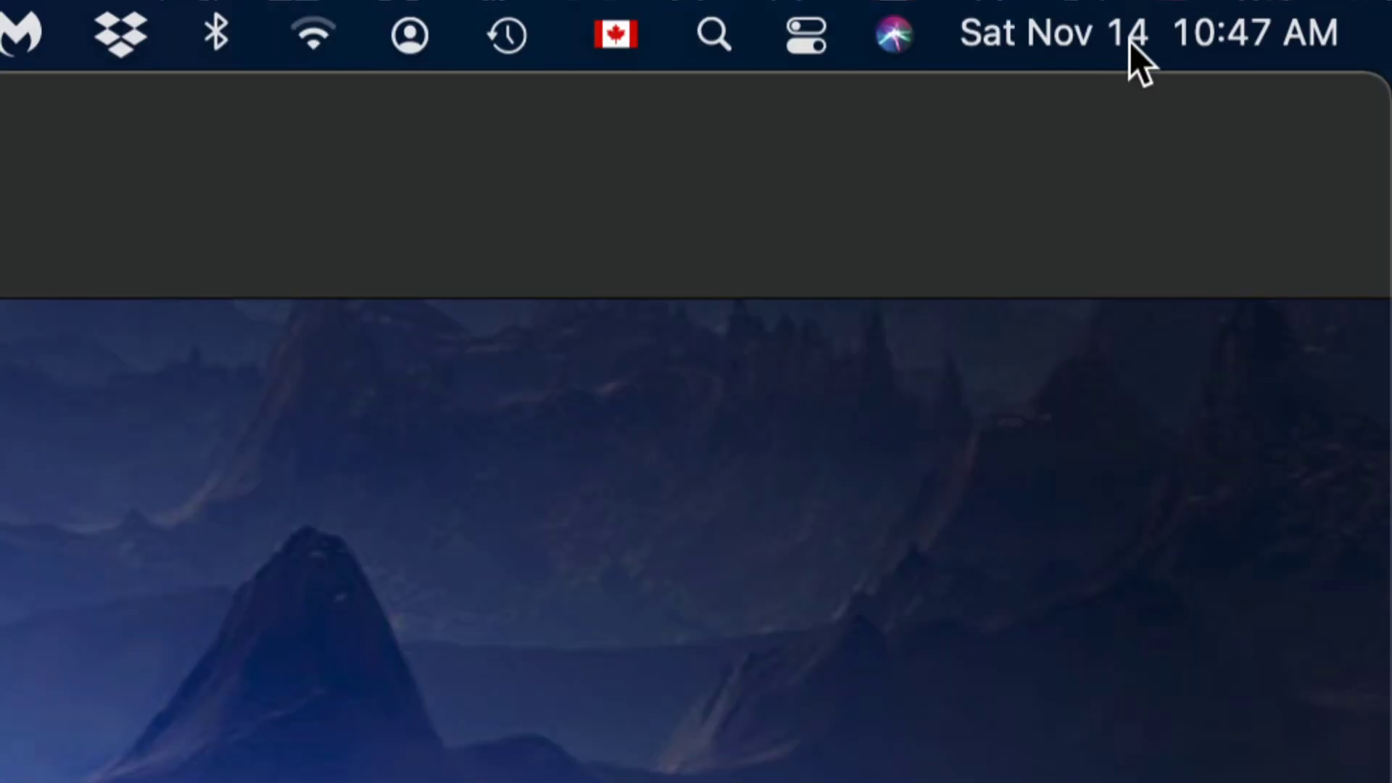
Open Notification Center from the menu-bar clock and dismiss the Creative Cloud and Photos Export notifications
left_click(1129, 39)
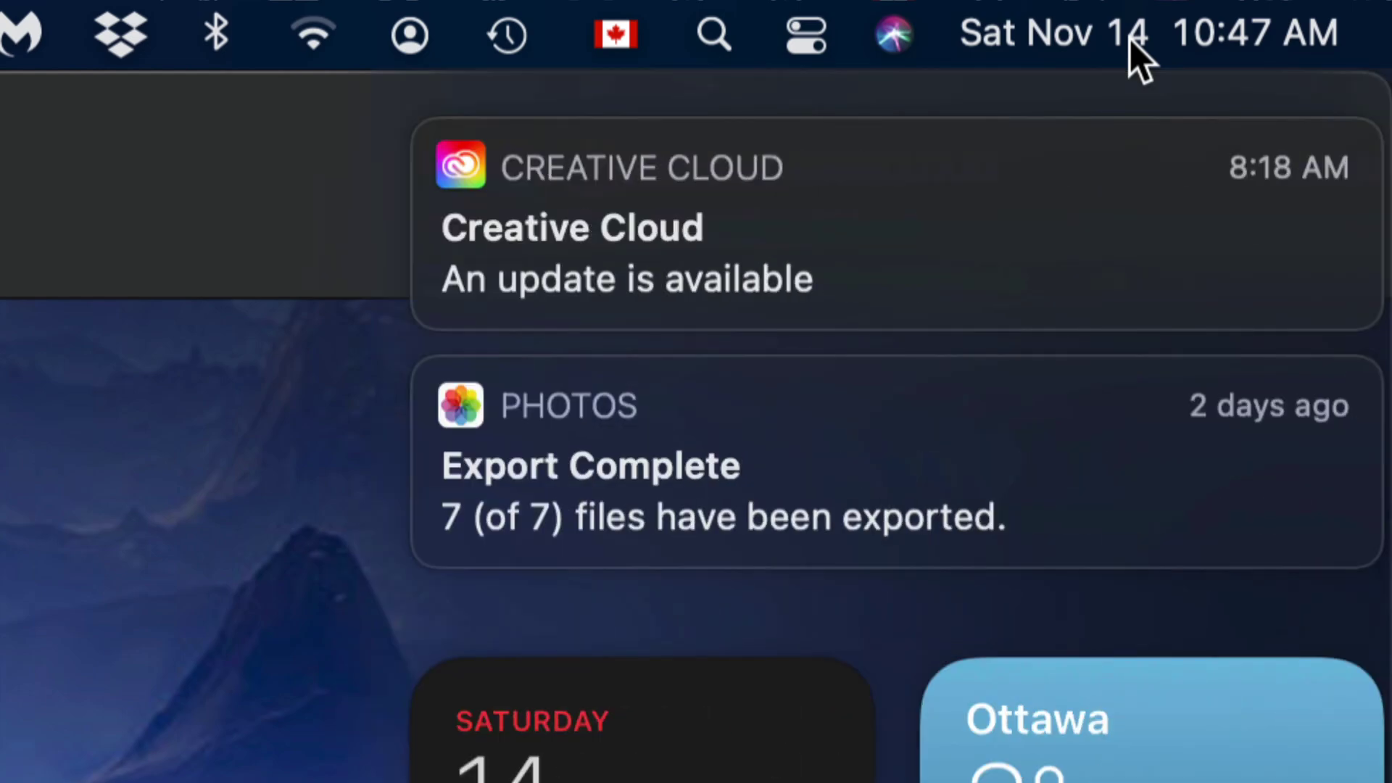
mouse_move(1117, 232)
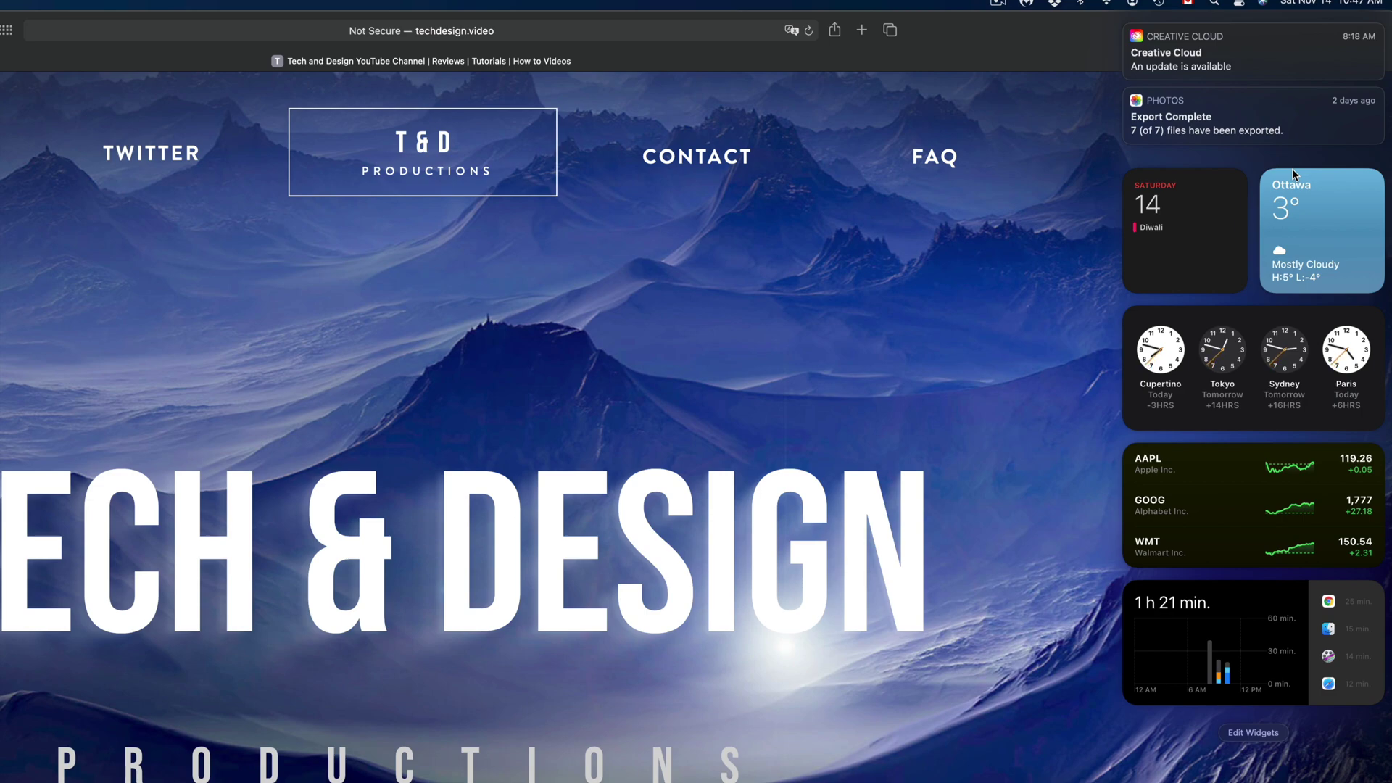
mouse_move(1155, 53)
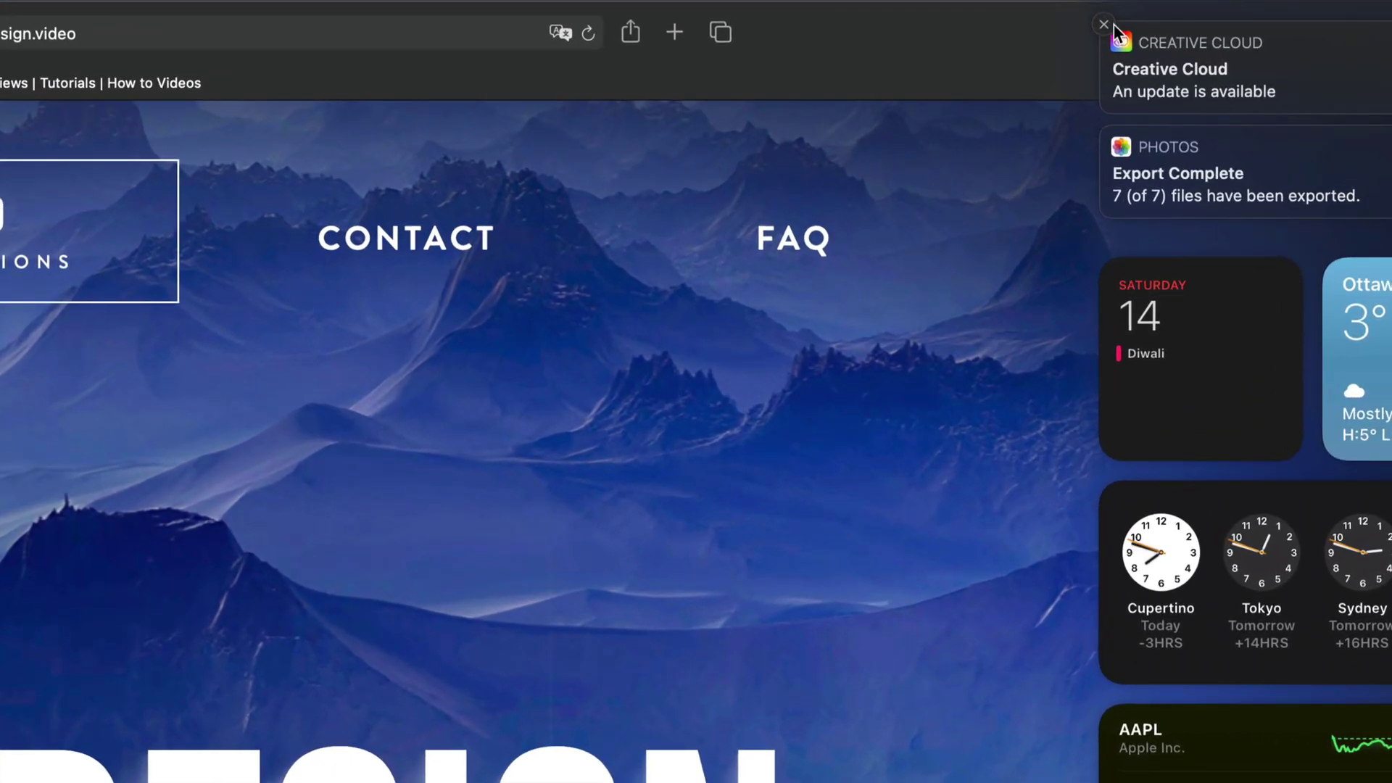
left_click(1105, 25)
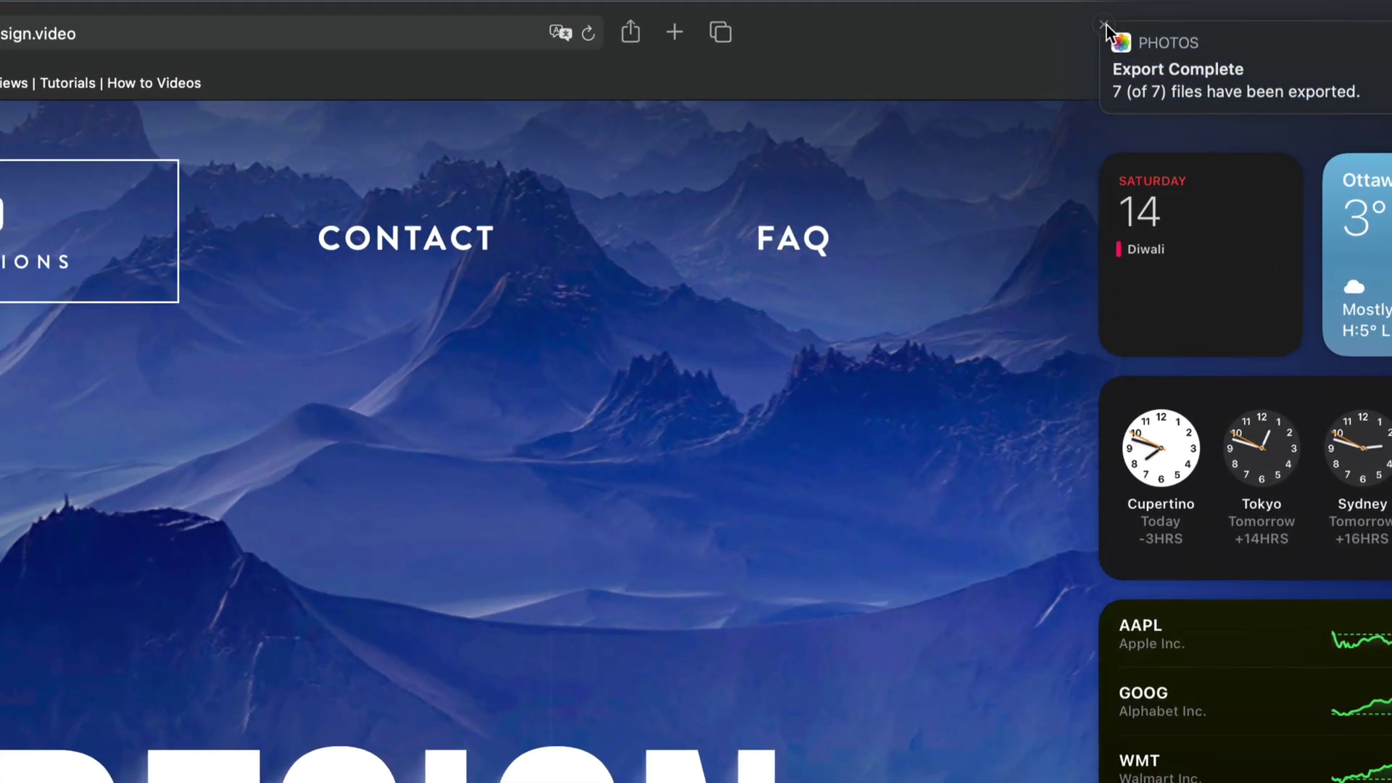
left_click(1105, 25)
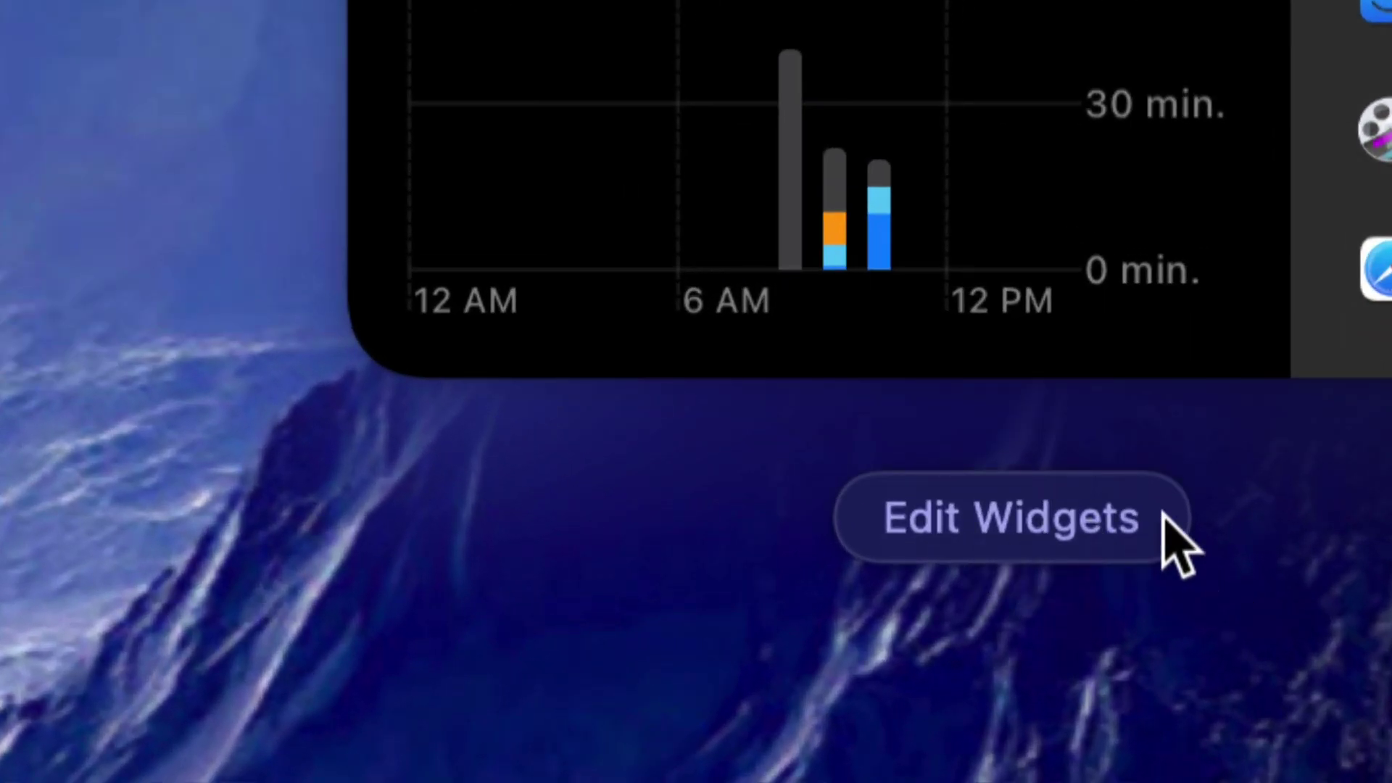
In widget edit mode, delete Screen Time, Stocks, World Clock, Calendar and Weather, then finish editing
left_click(1051, 550)
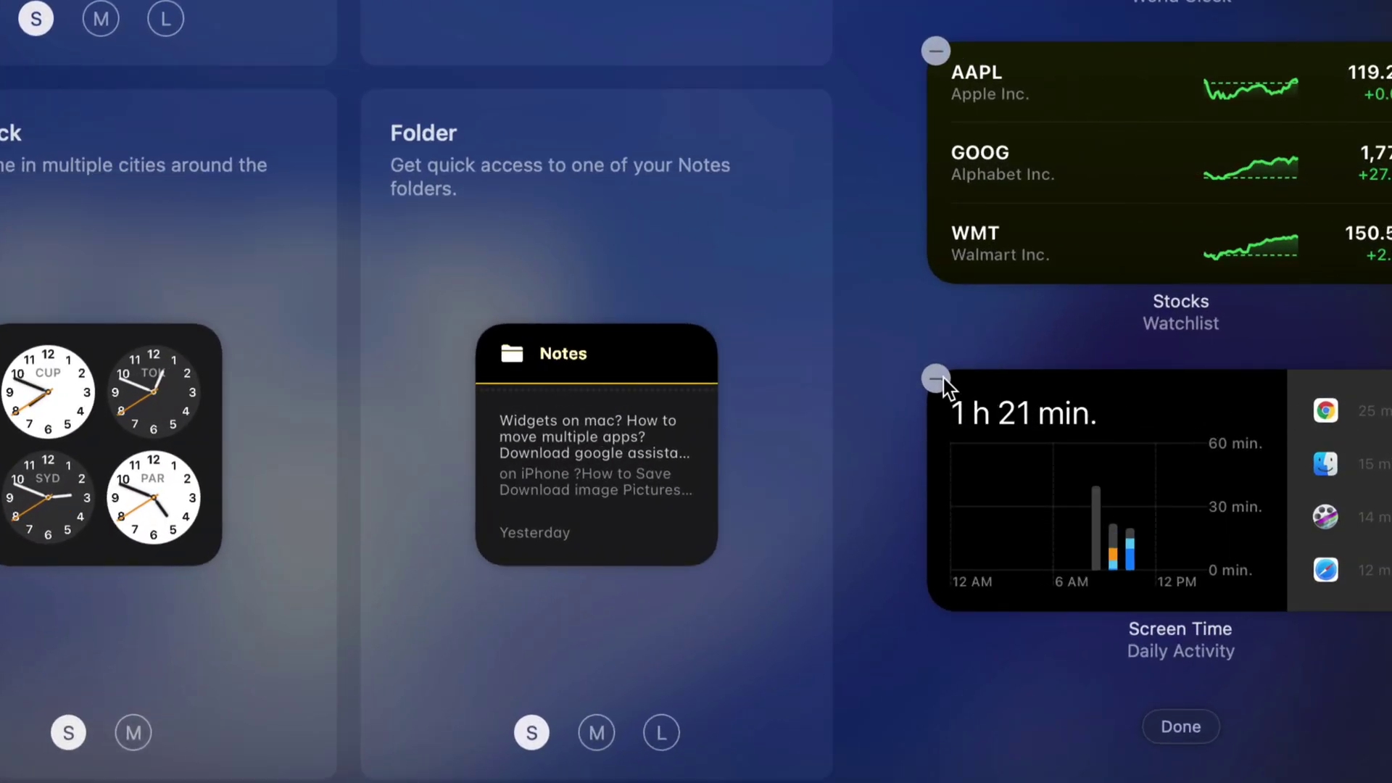
left_click(936, 378)
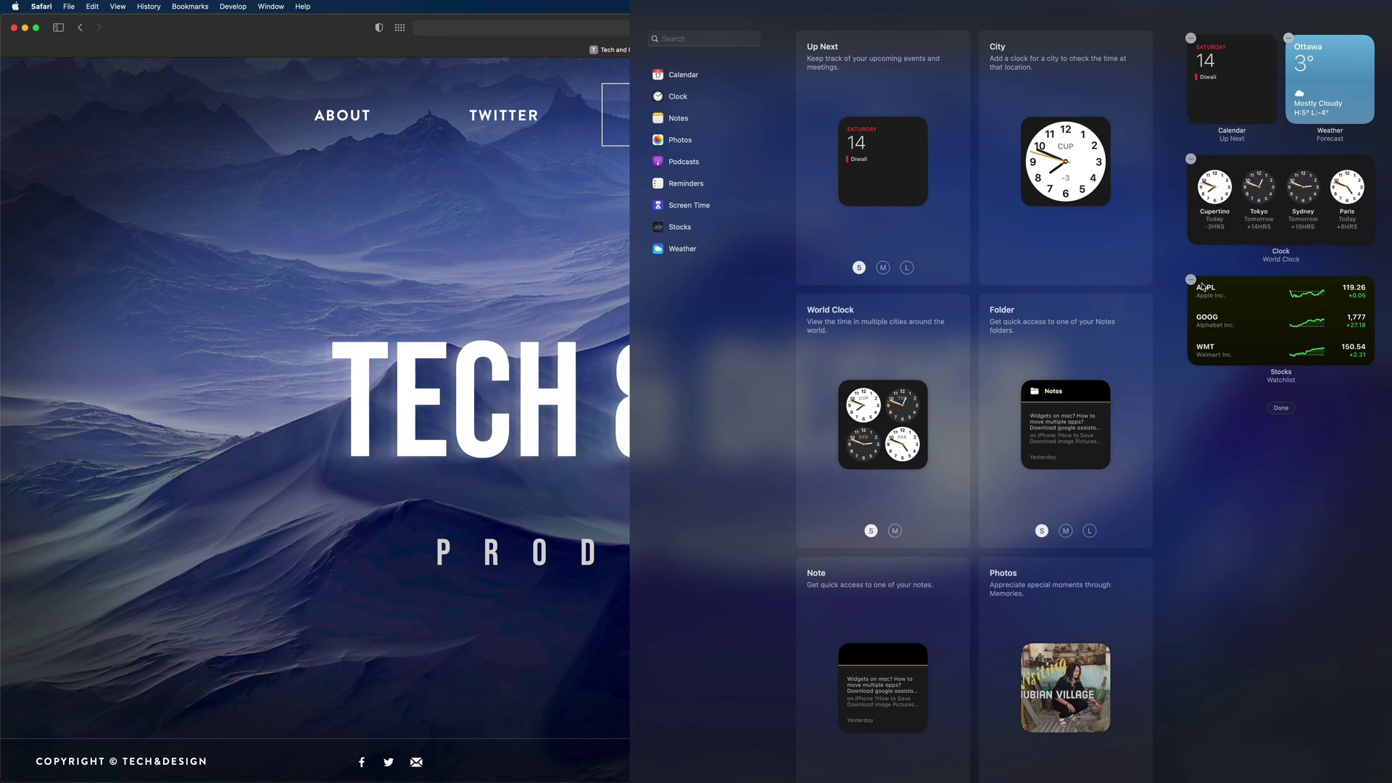
left_click(1191, 281)
left_click(1195, 177)
left_click(1351, 132)
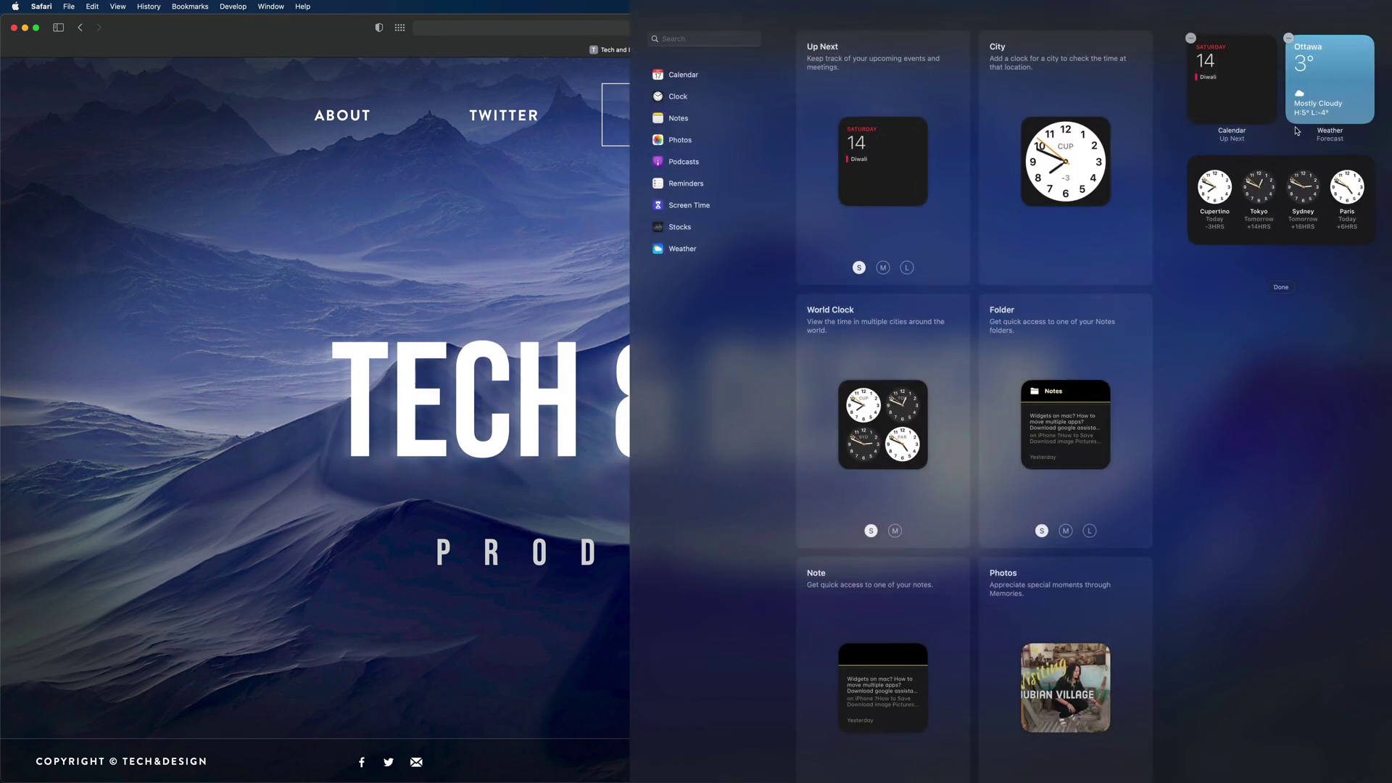
left_click(1190, 158)
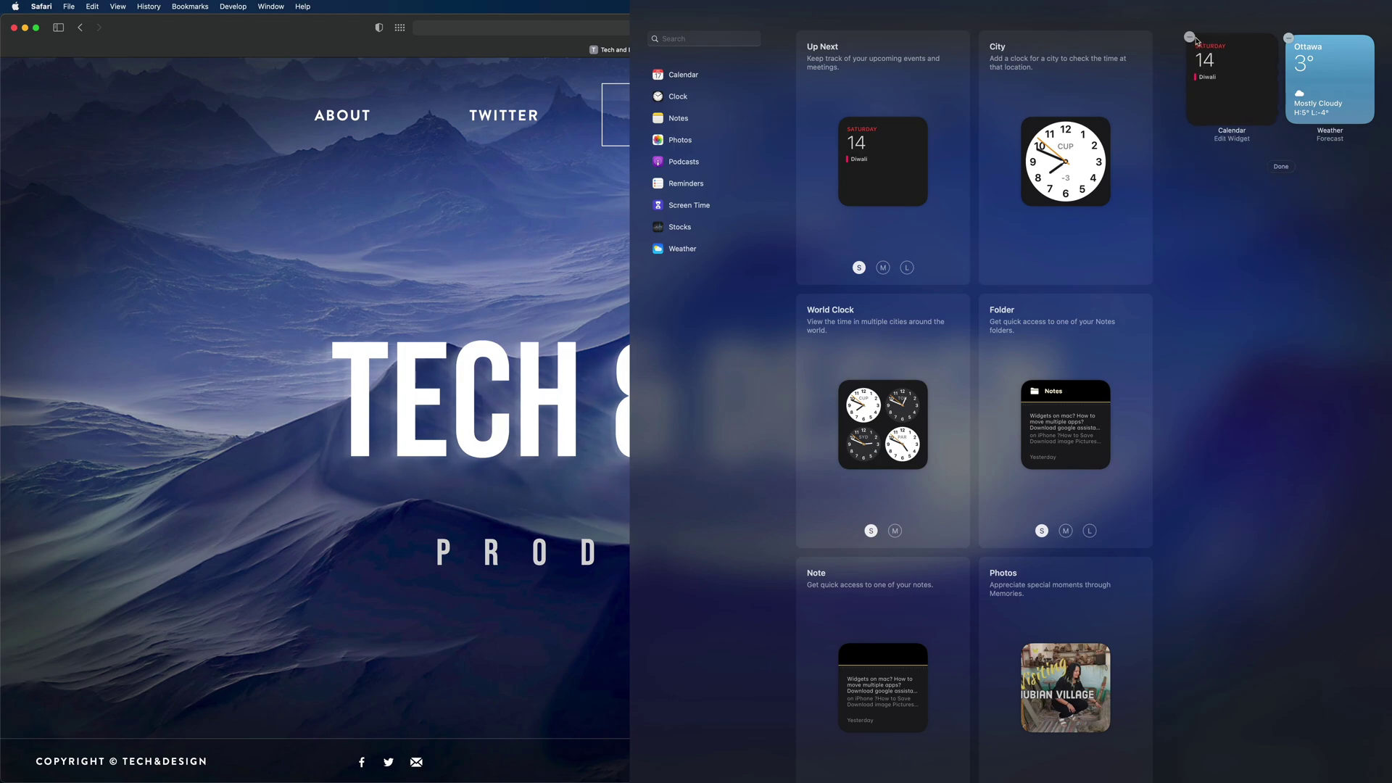
left_click(1190, 37)
left_click(1190, 37)
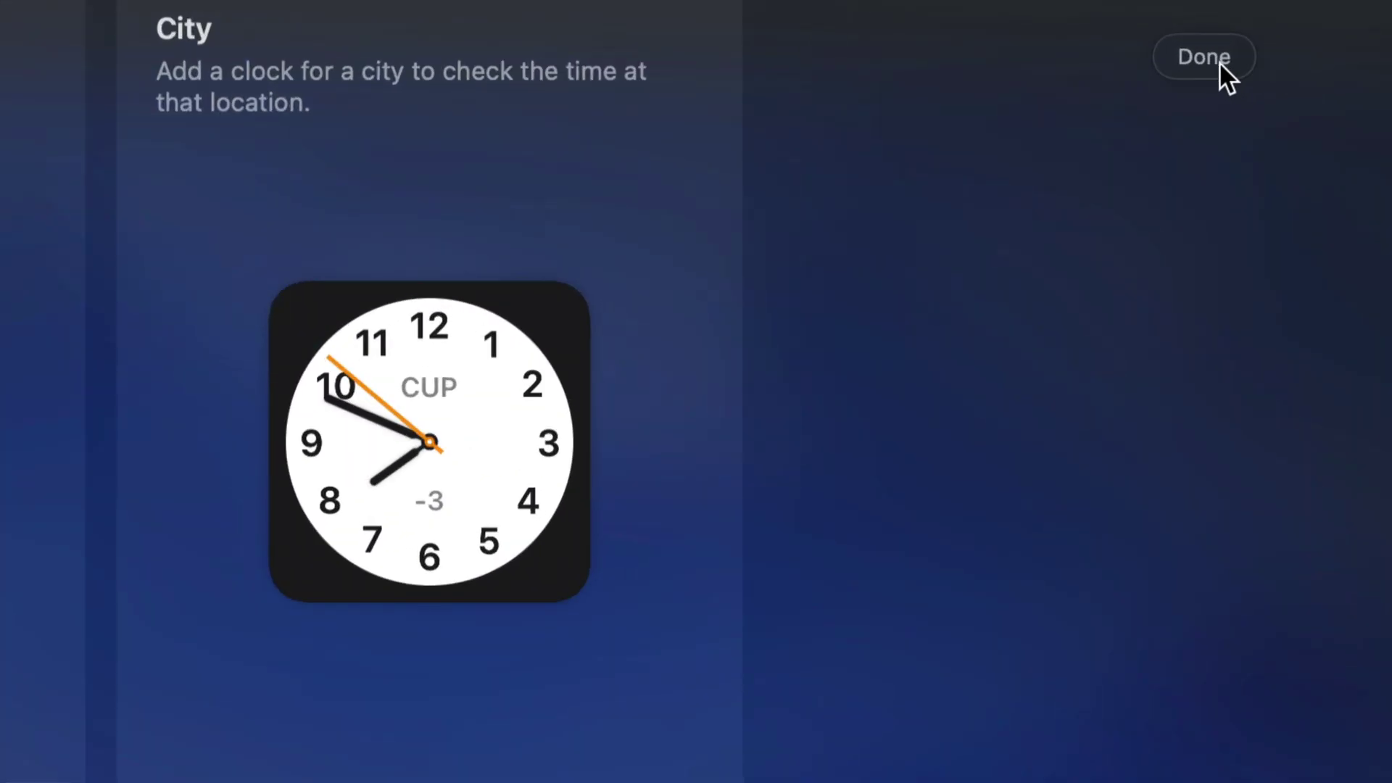
left_click(1287, 58)
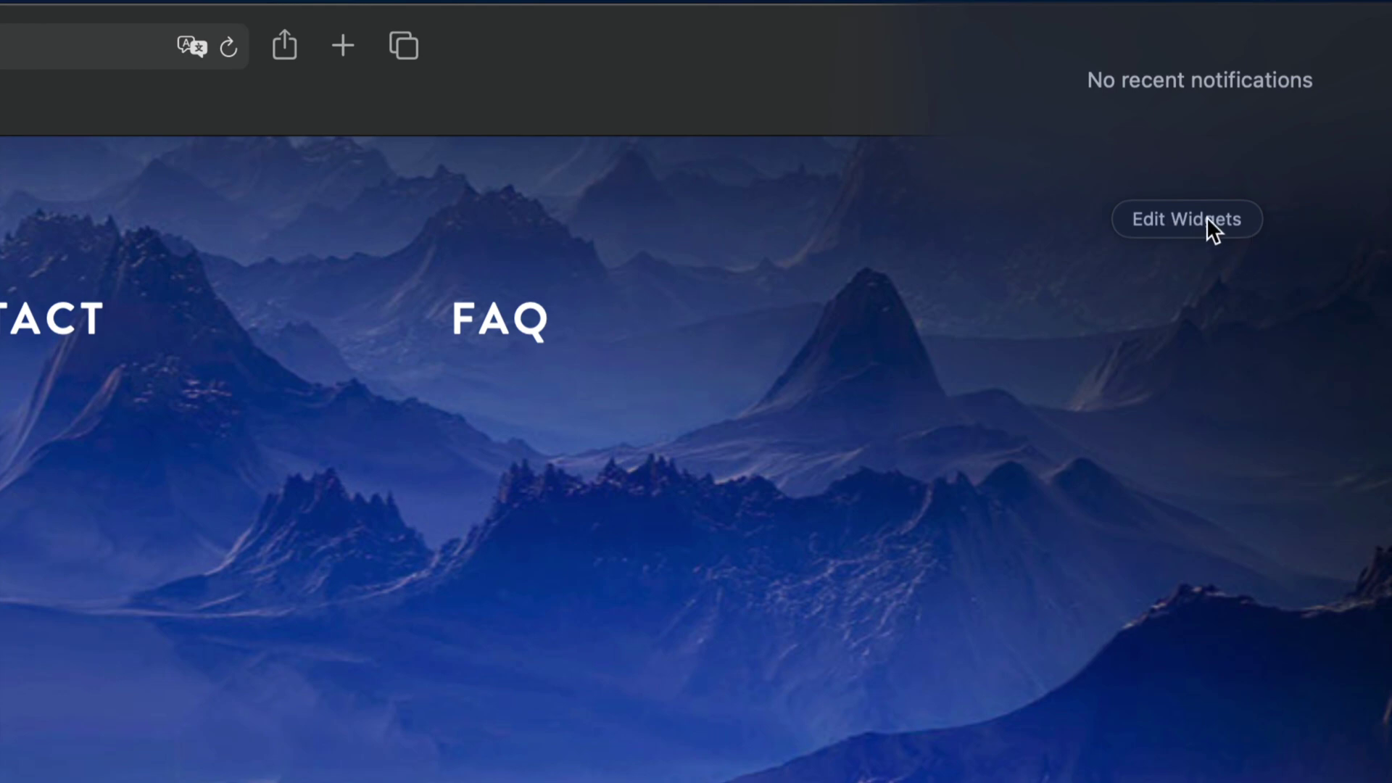
Reopen Edit Widgets and scroll through the gallery's Up Next, List, Watchlist and Forecast widgets
left_click(1207, 216)
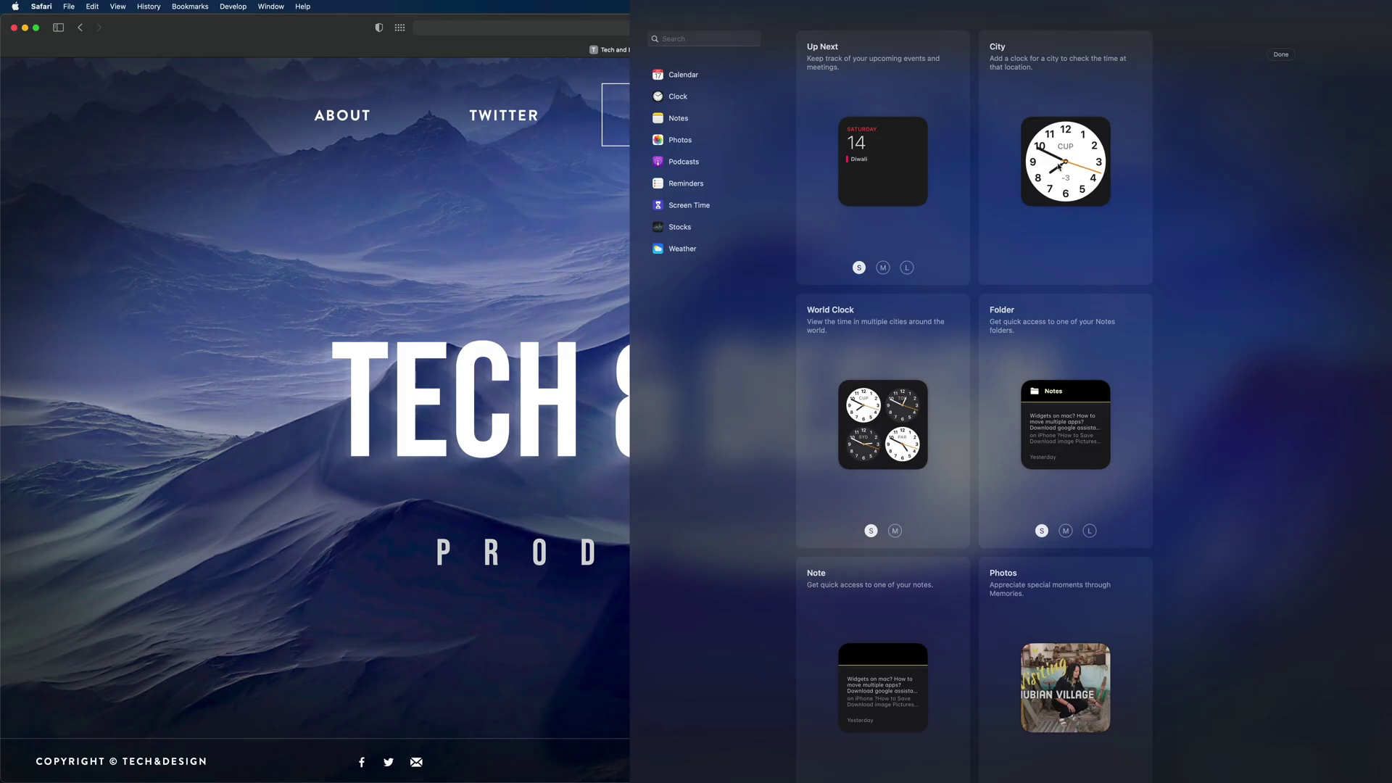
mouse_move(911, 420)
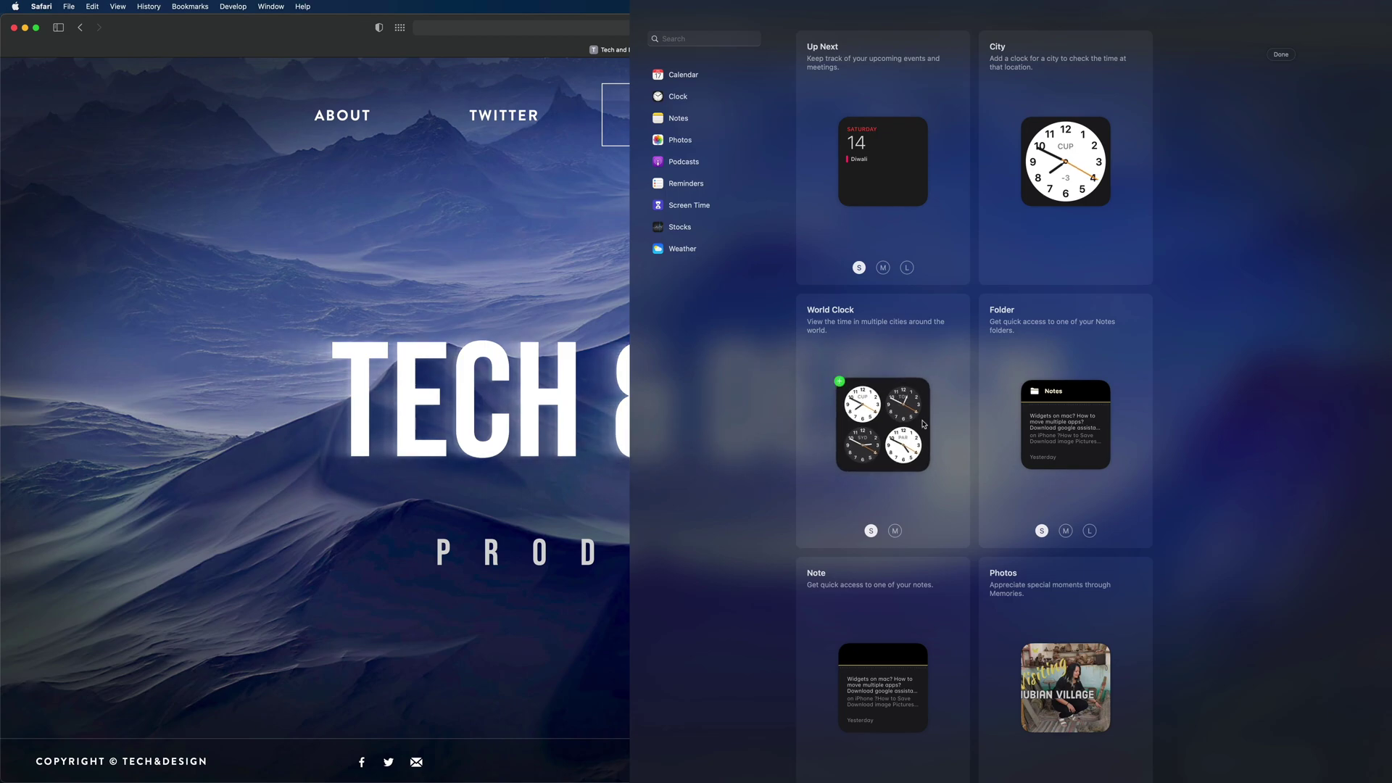
mouse_move(1095, 259)
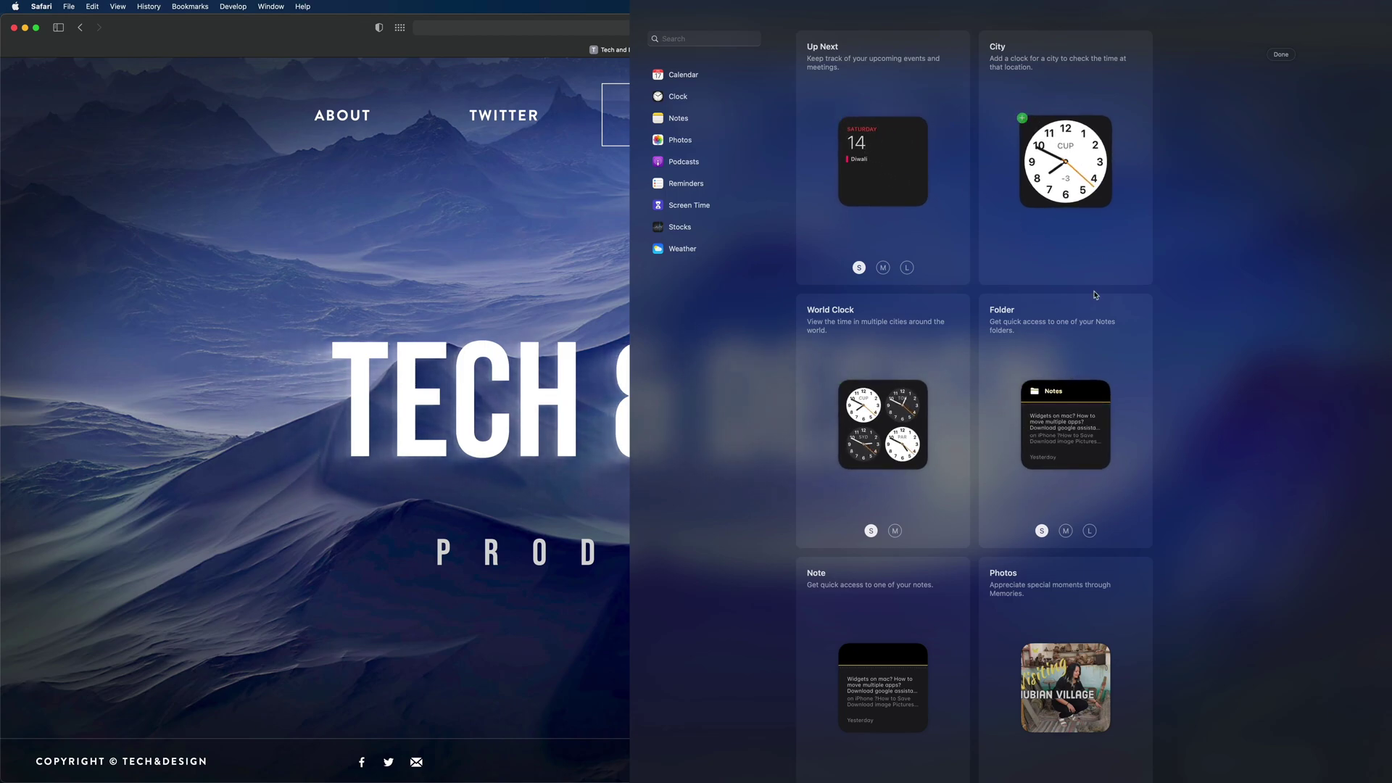
scroll(964, 597, "down", 3)
scroll(963, 598, "down", 6)
scroll(964, 597, "down", 3)
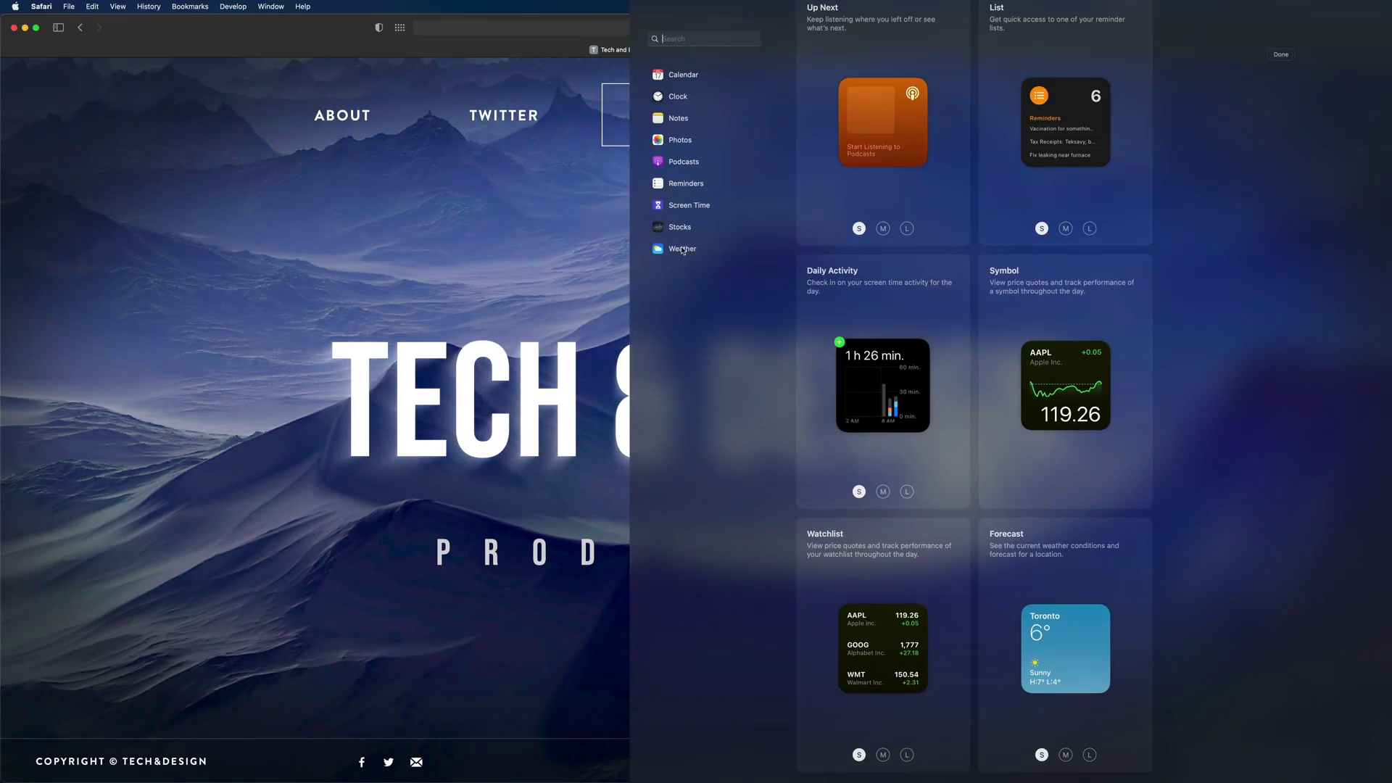
Add the large-size Weather Forecast widget for Toronto
left_click(682, 249)
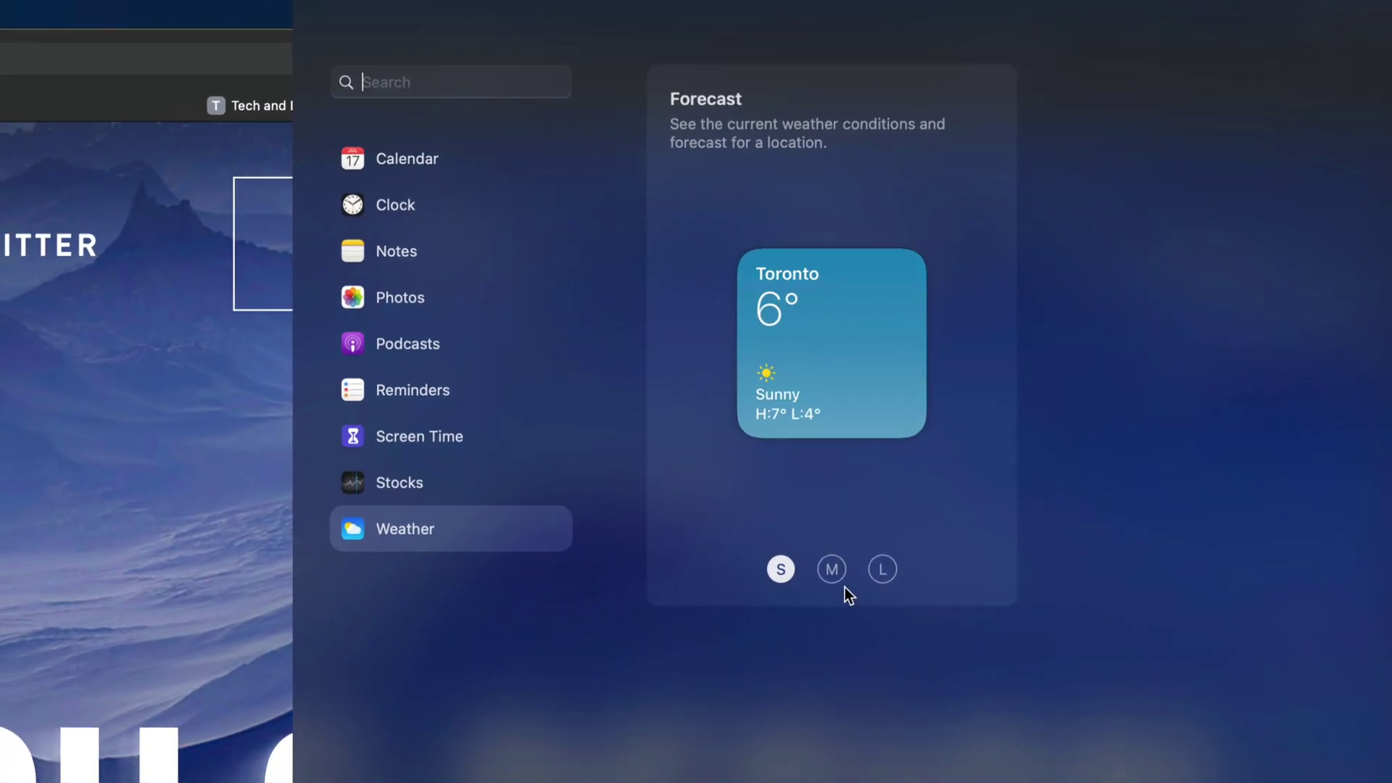
left_click(831, 570)
left_click(881, 570)
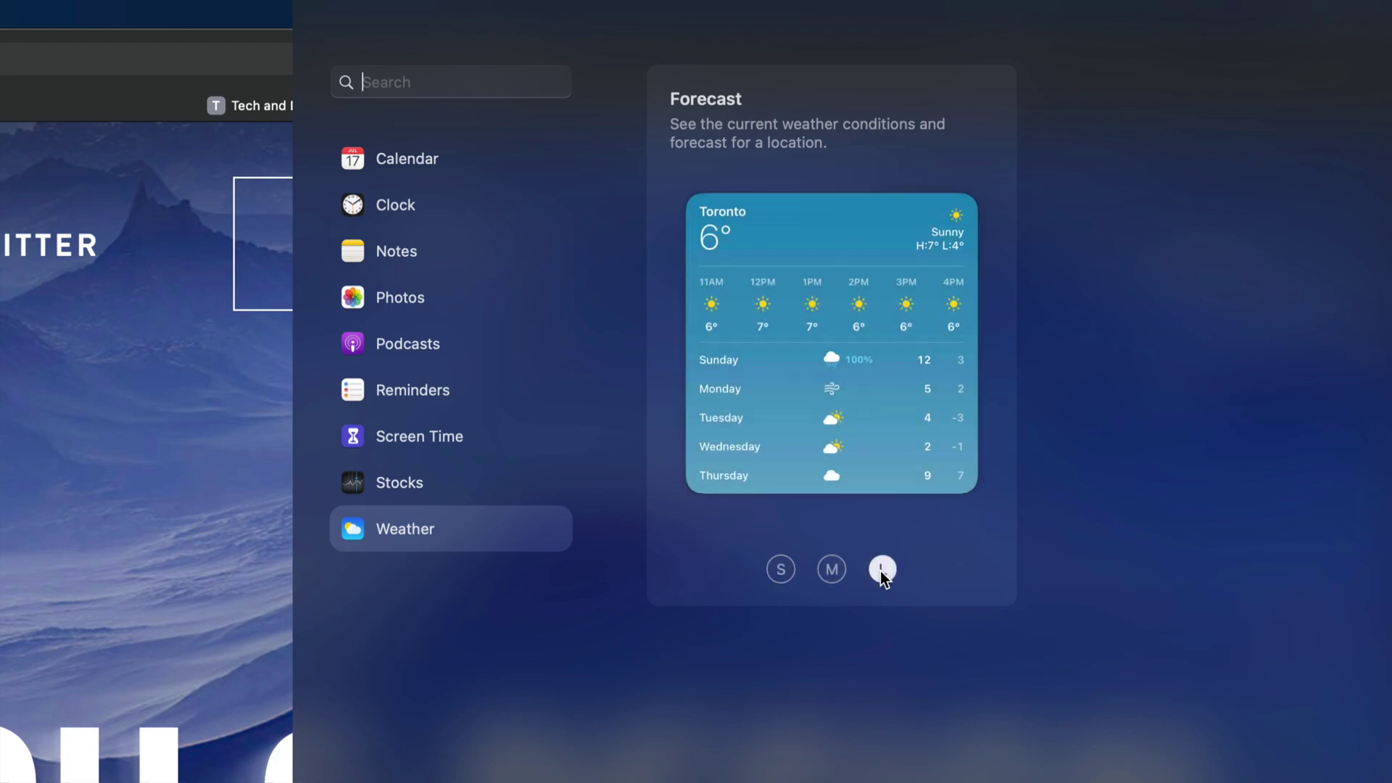
mouse_move(705, 419)
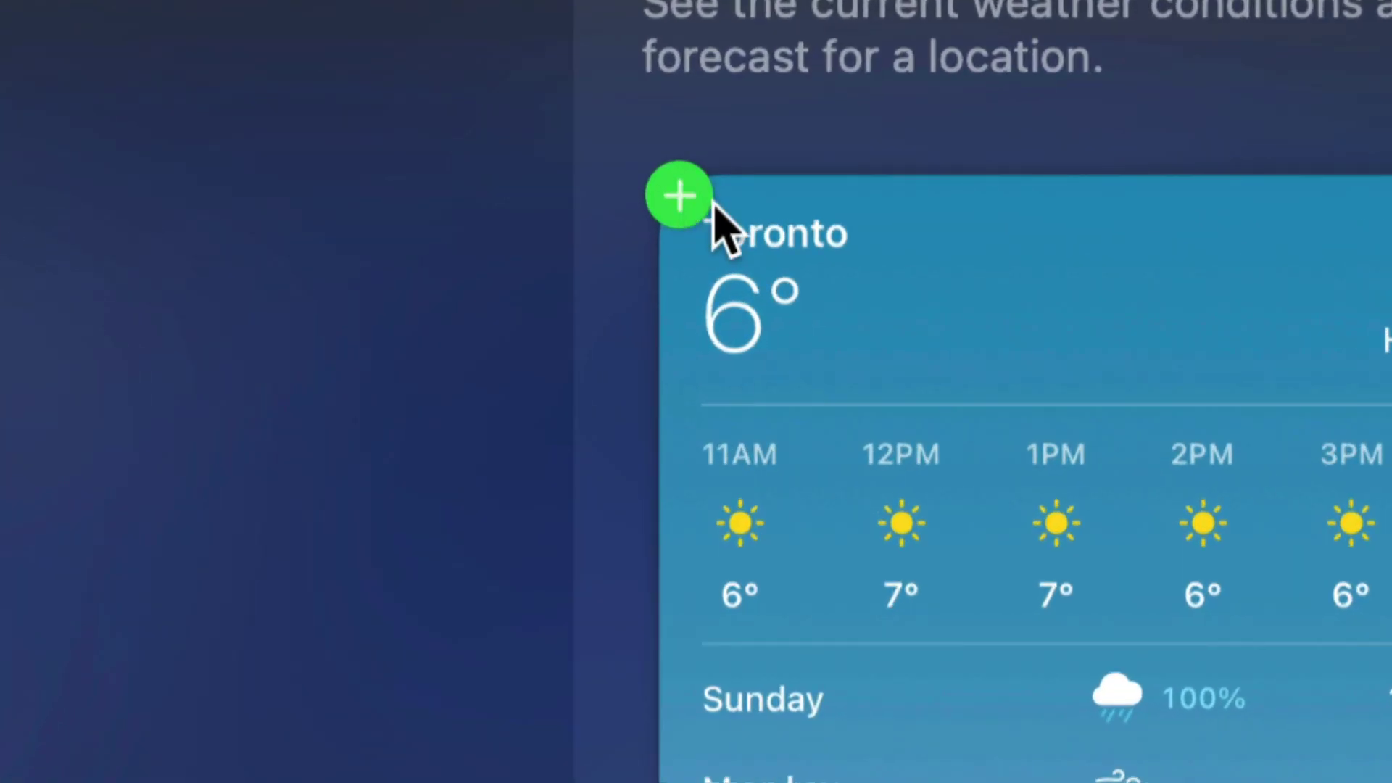
left_click(685, 198)
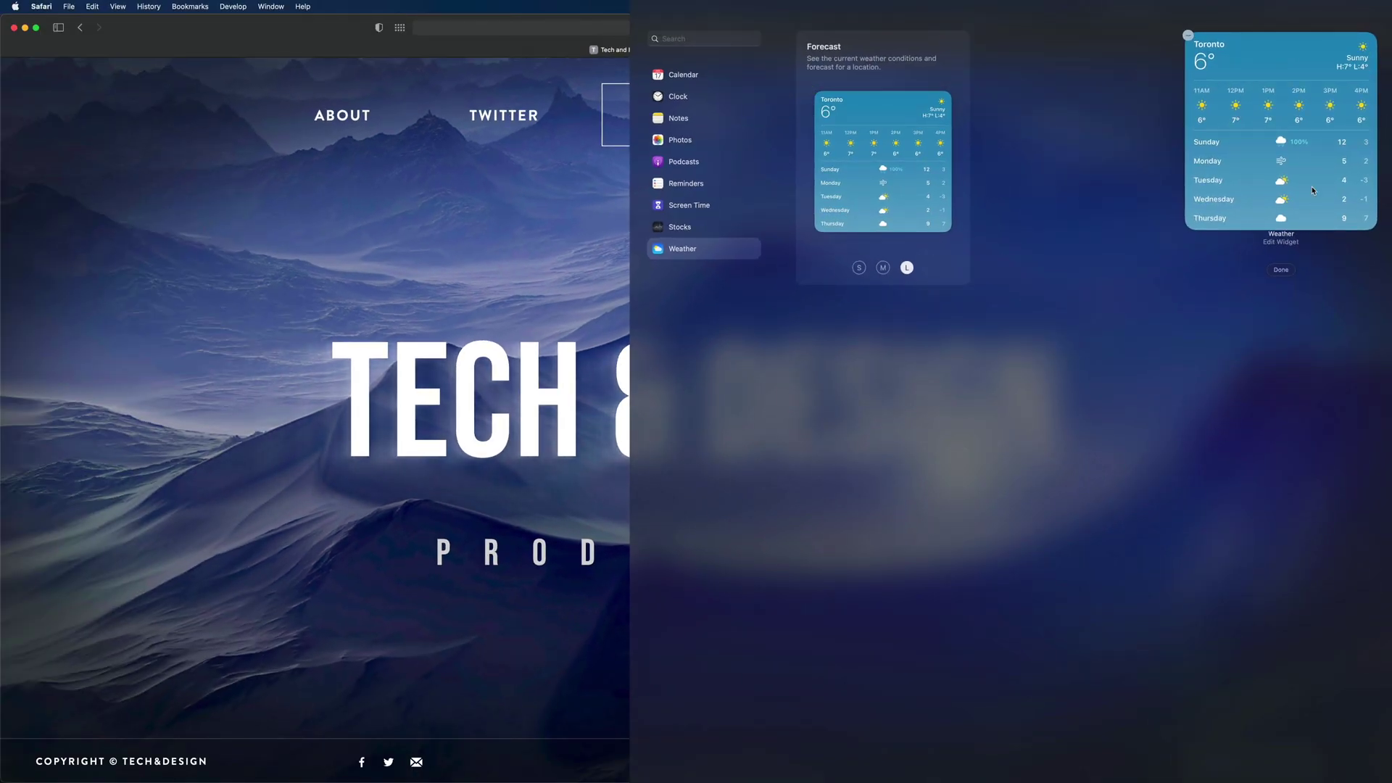
Add the Calendar widget at medium month-grid size after comparing the size options
left_click(677, 75)
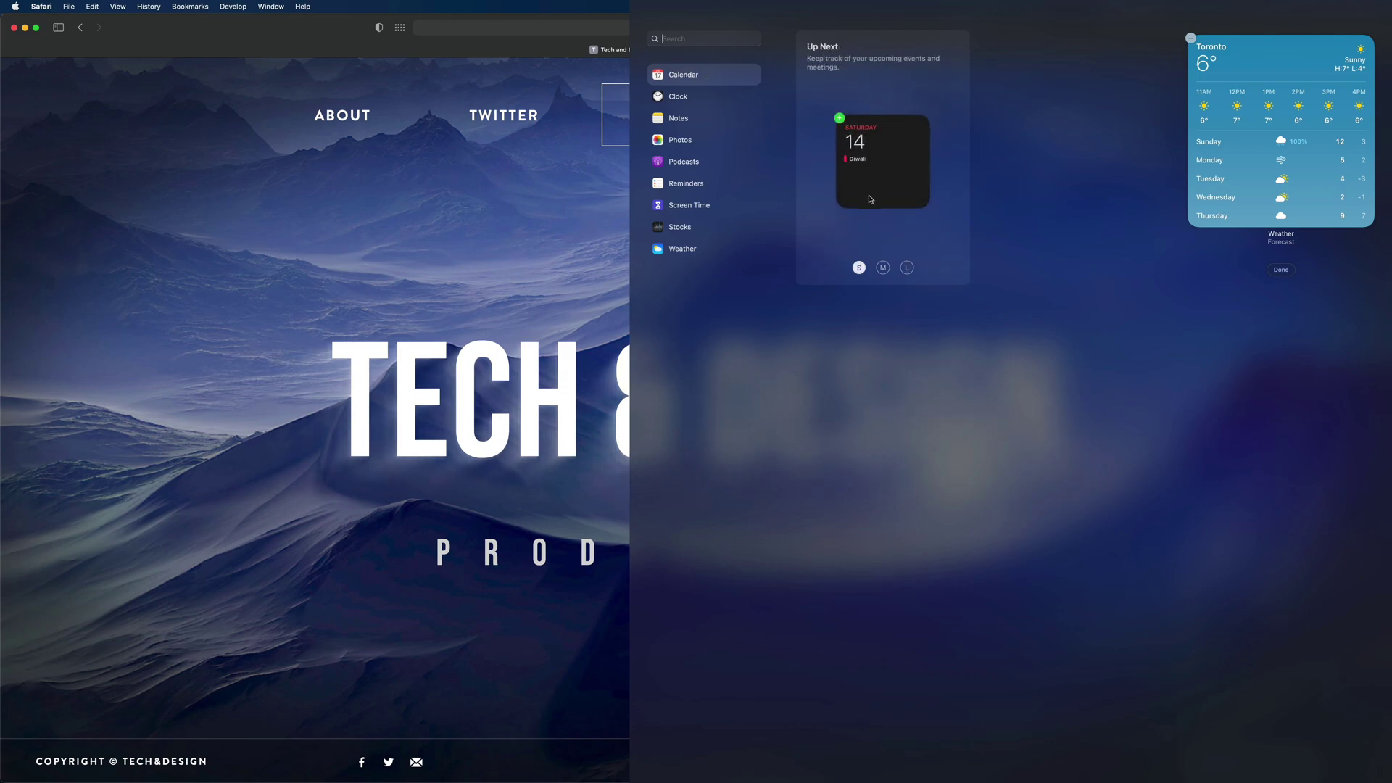
left_click(883, 268)
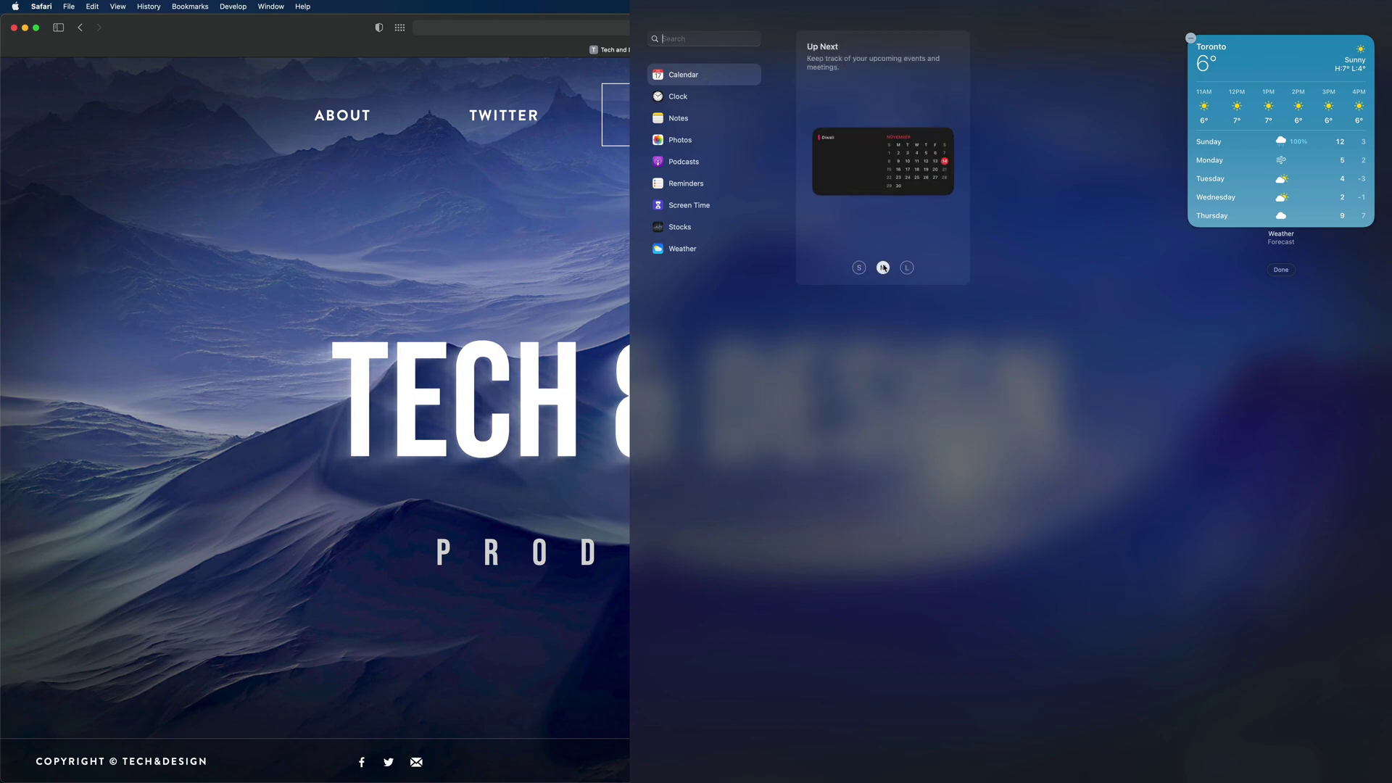
left_click(907, 268)
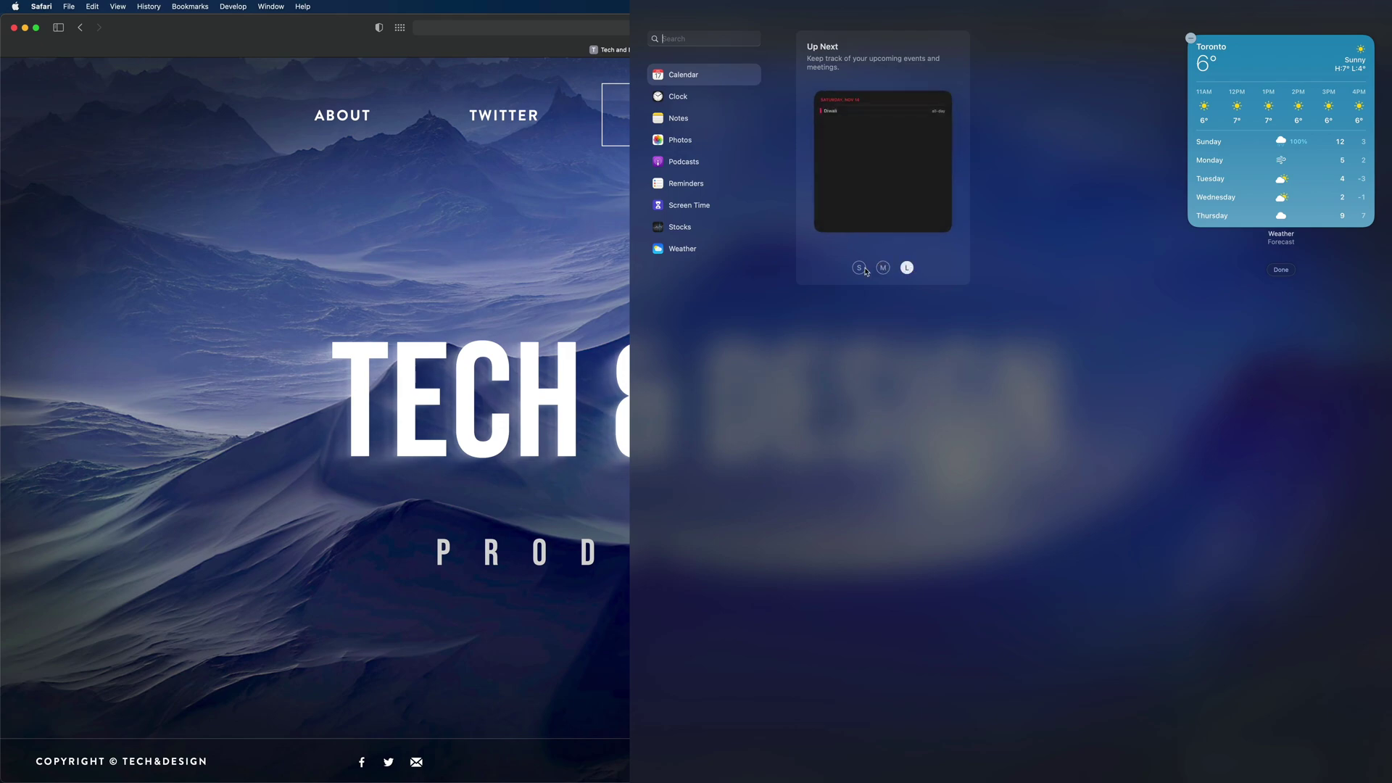
left_click(858, 268)
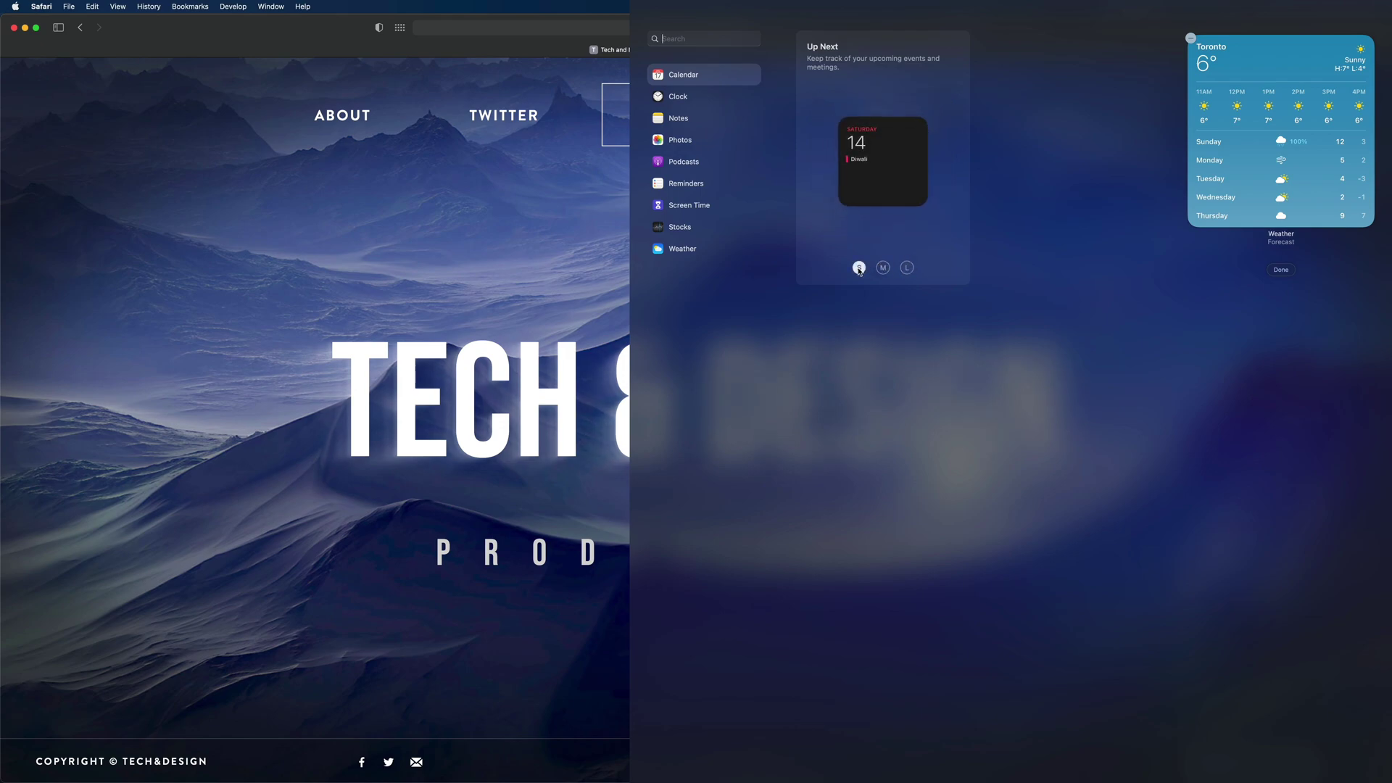
left_click(881, 269)
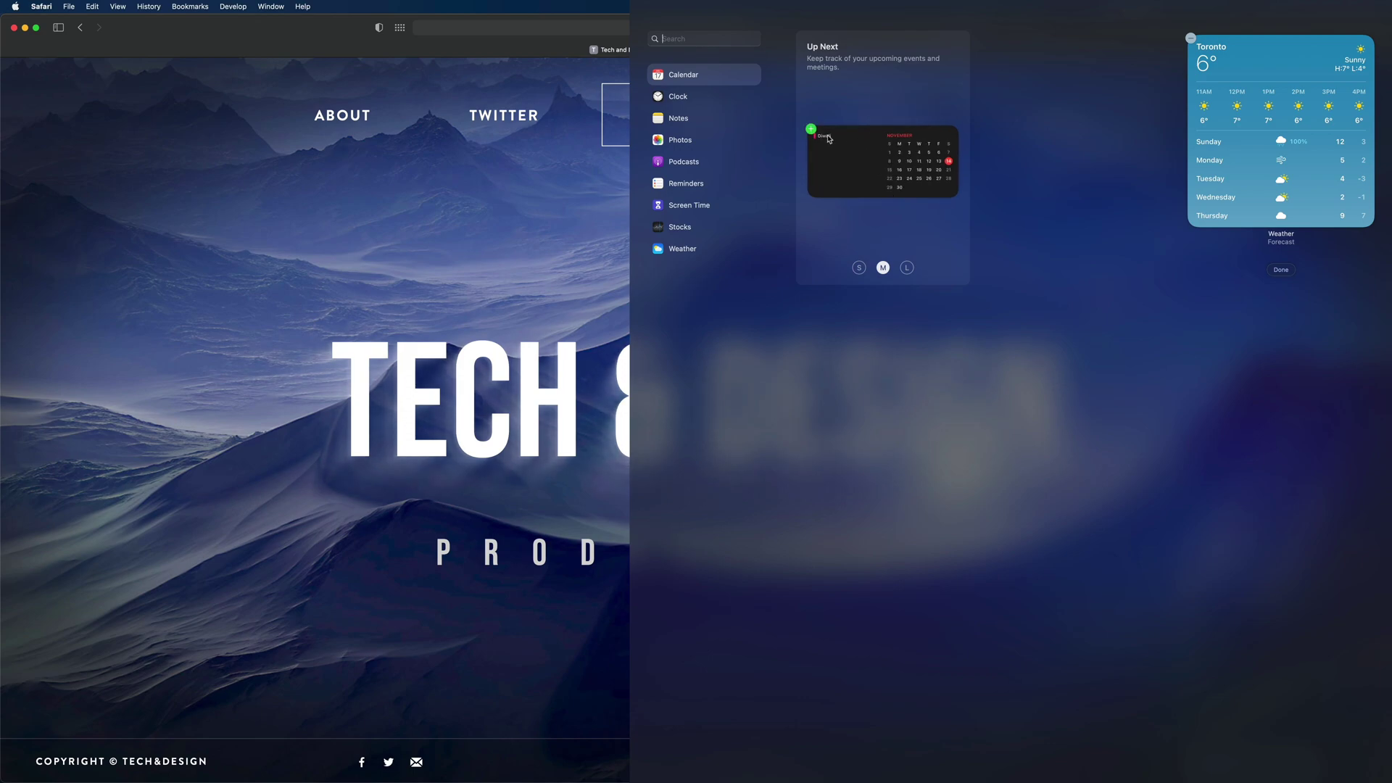
left_click(812, 131)
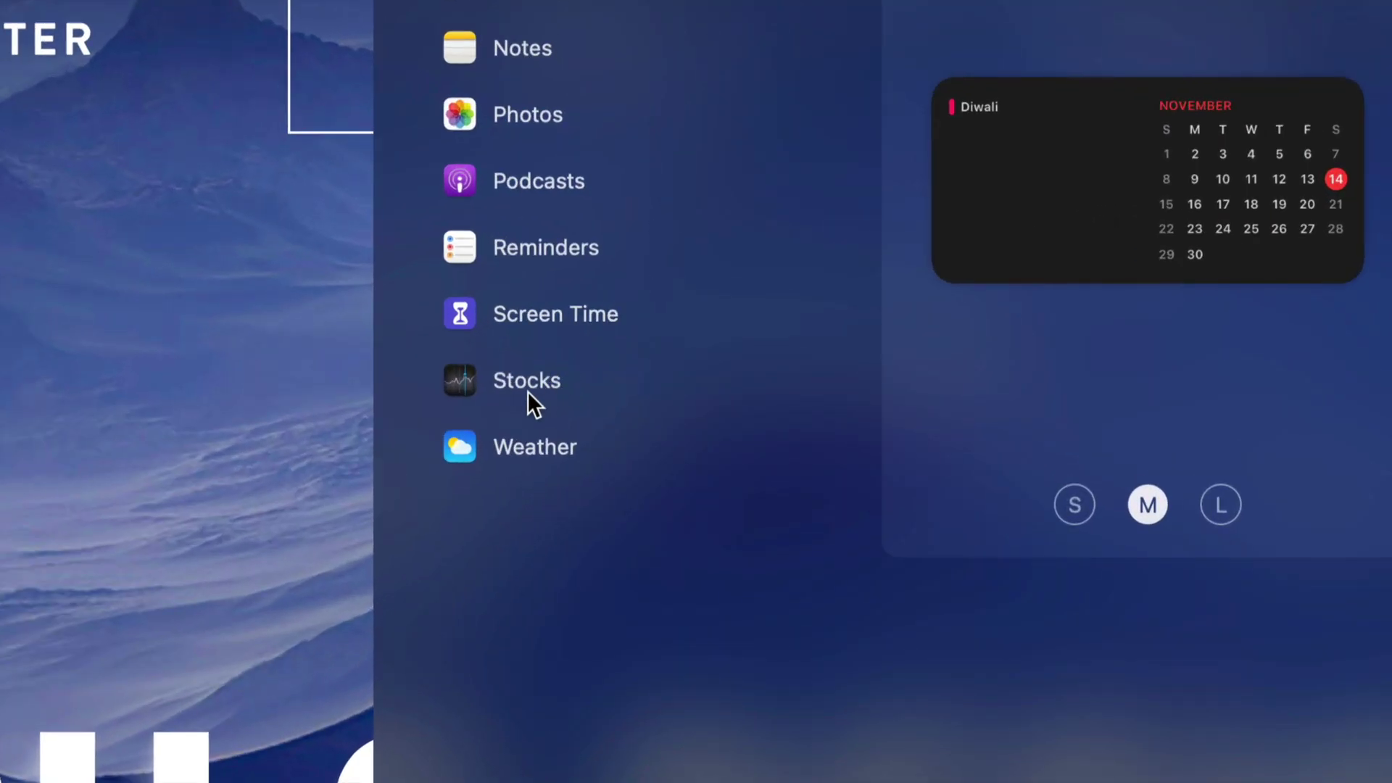
left_click(528, 385)
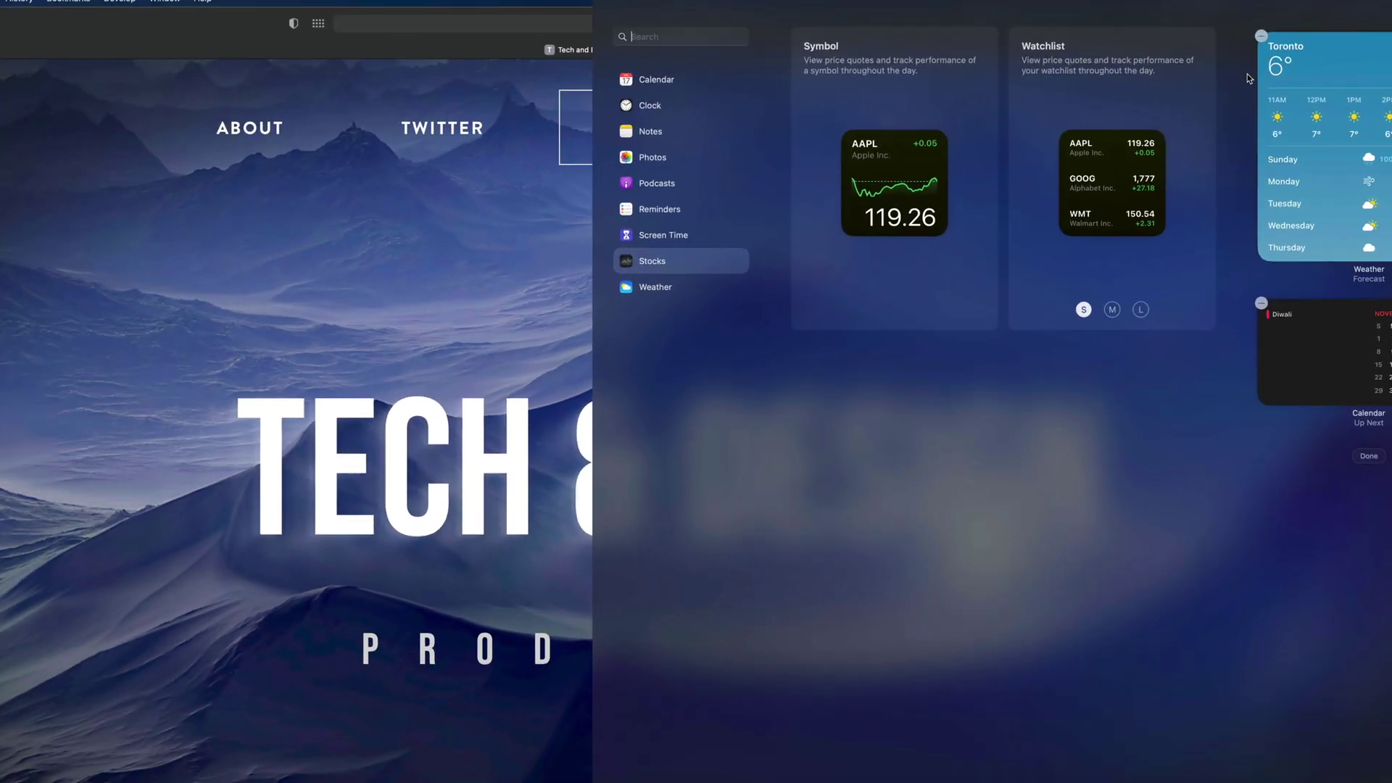
Add the Stocks Watchlist widget at large size, listing six stocks
mouse_move(919, 194)
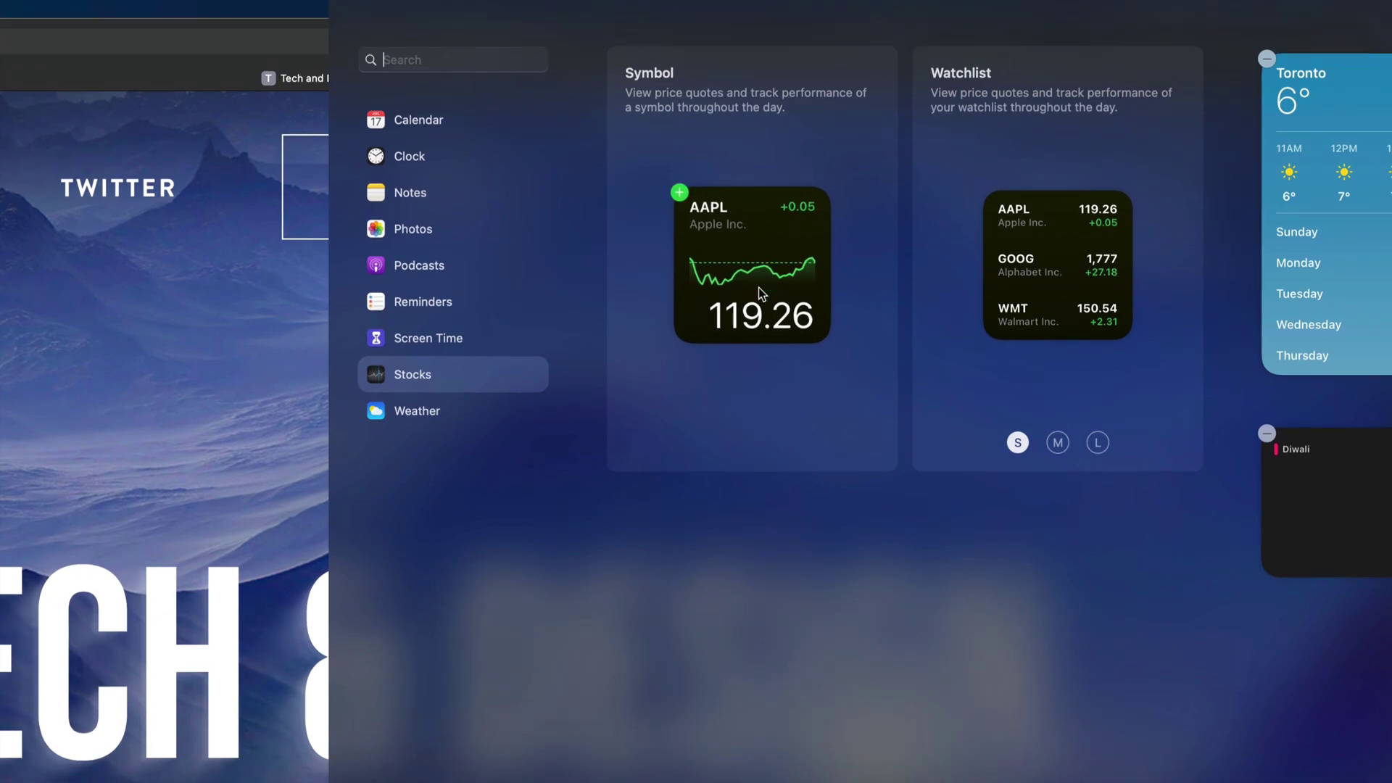
mouse_move(1080, 255)
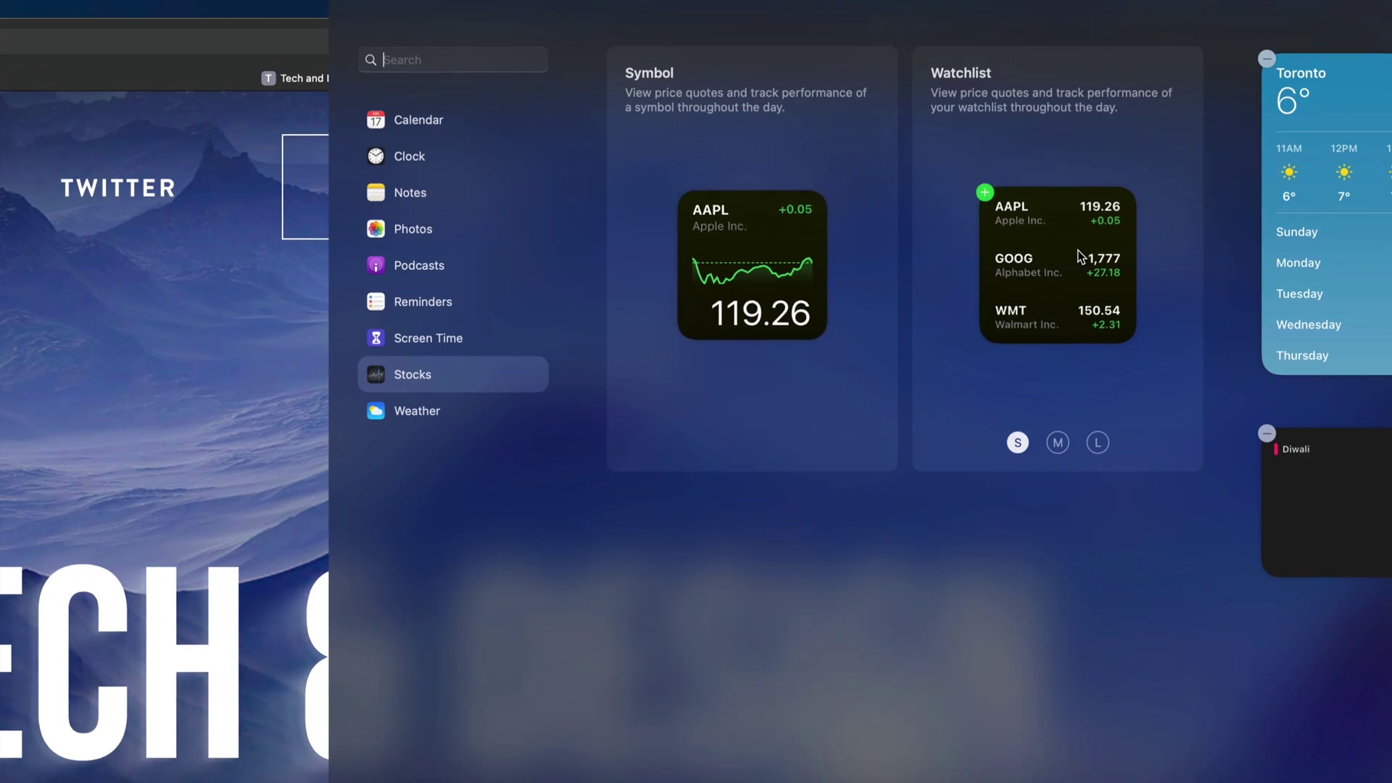
left_click(1064, 437)
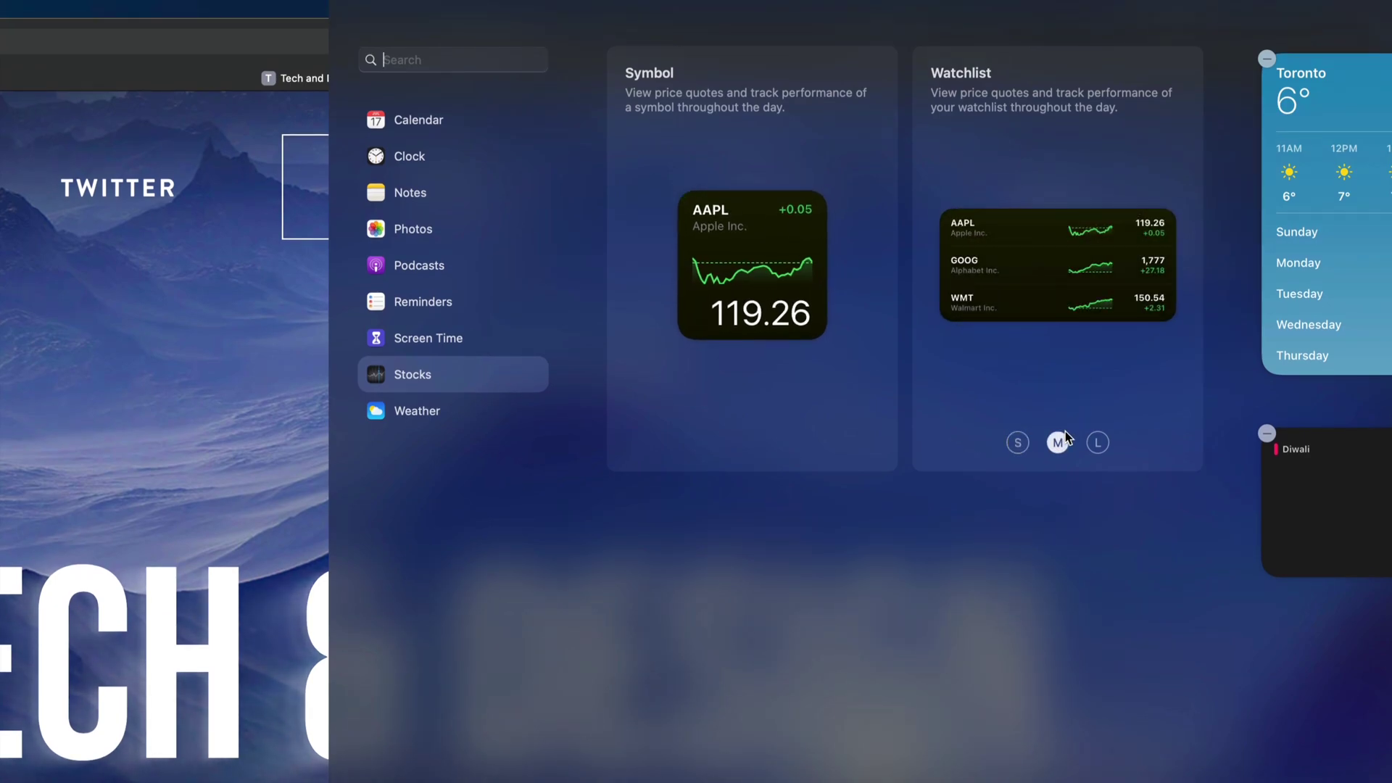
left_click(1097, 443)
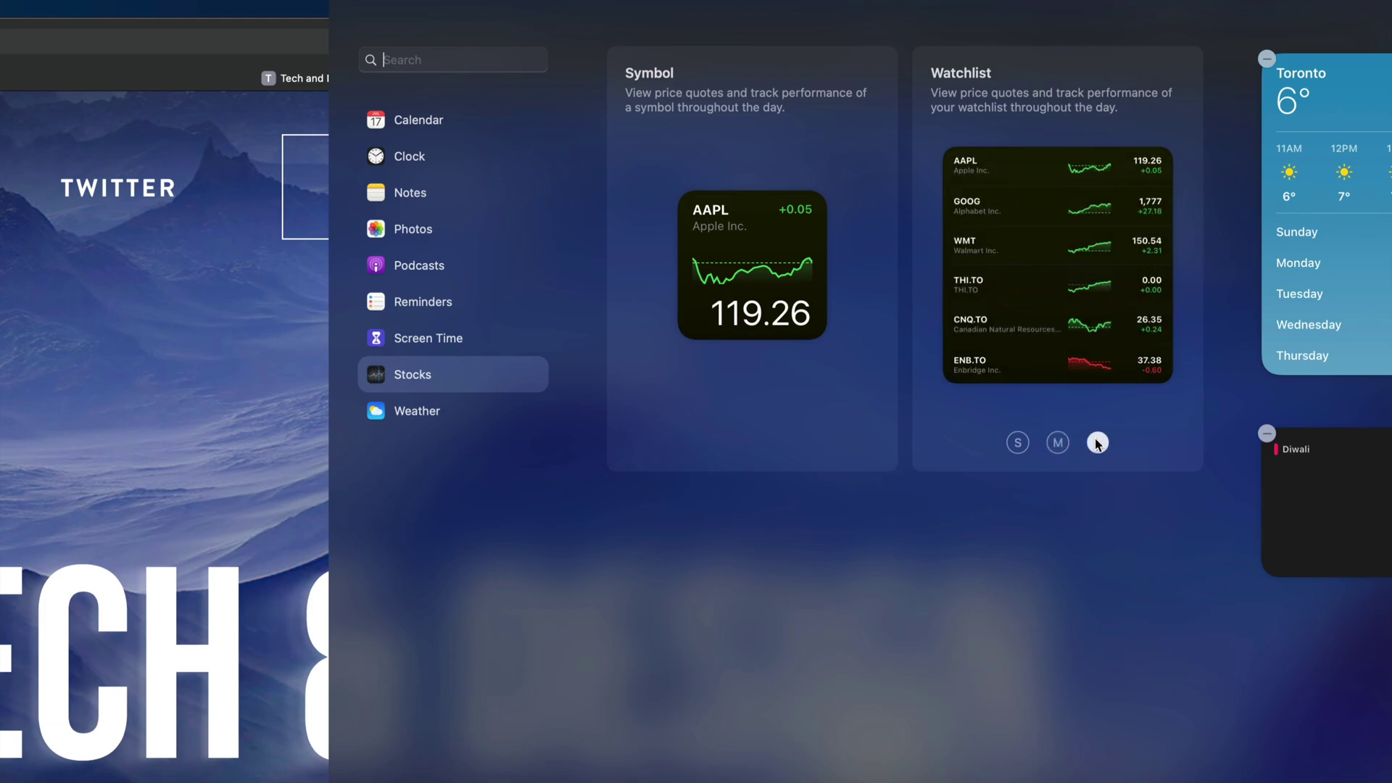
mouse_move(974, 257)
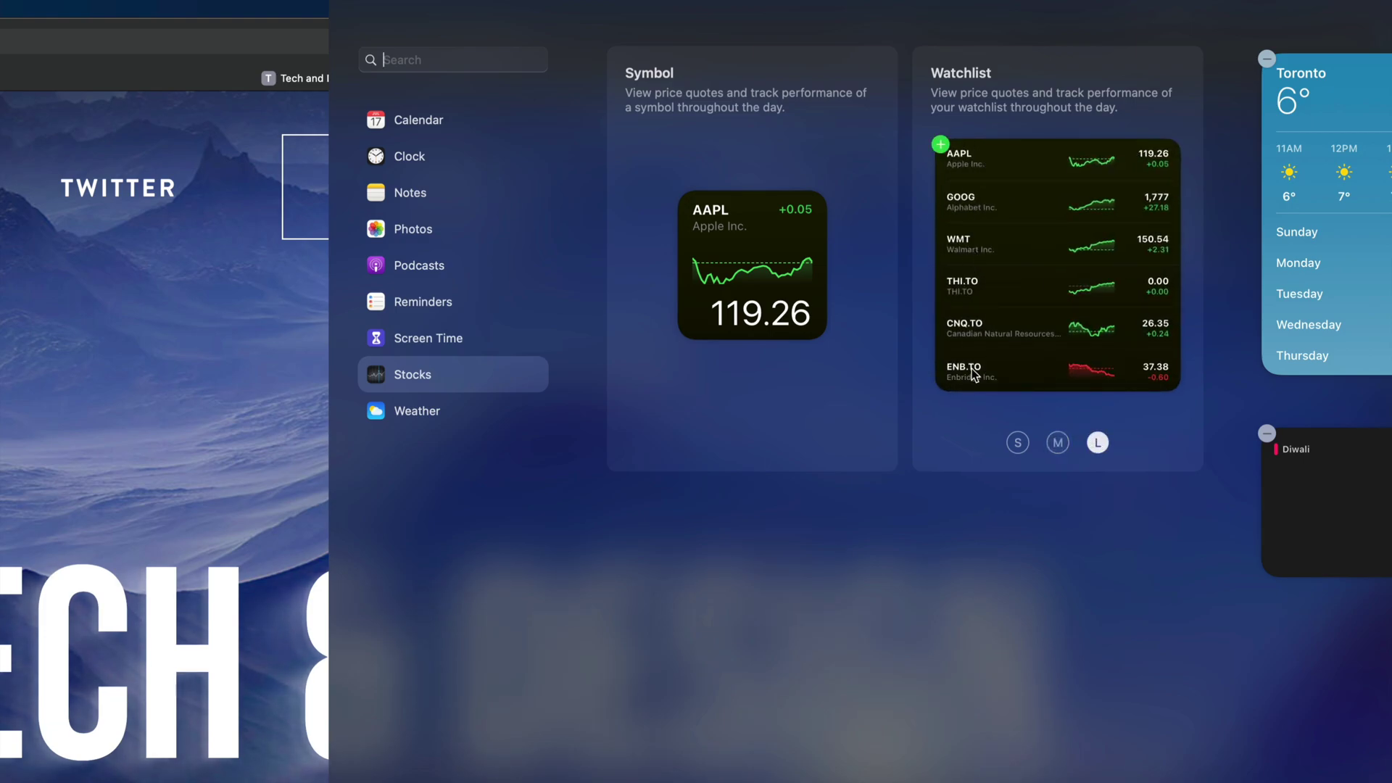
left_click(941, 145)
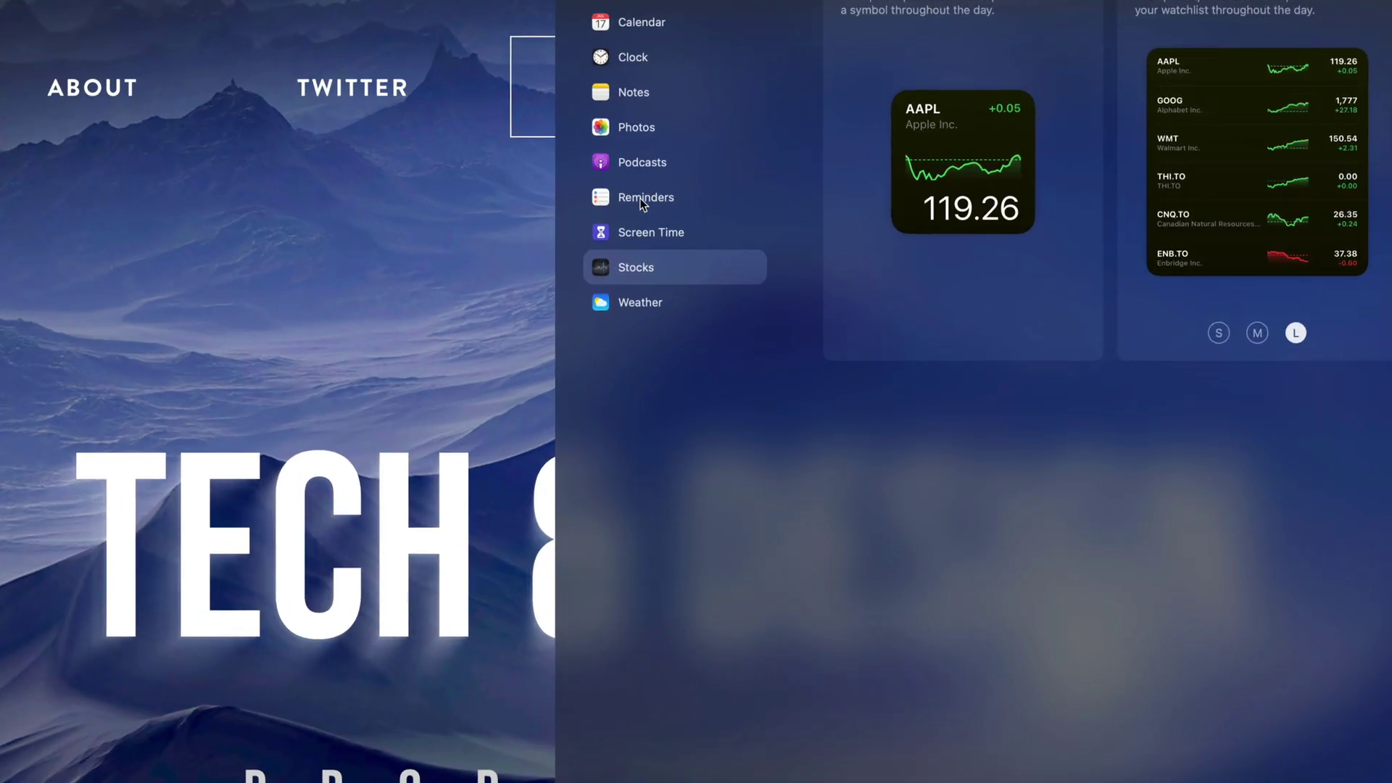
Add the Reminders List widget at small size after previewing medium and large layouts
left_click(687, 188)
mouse_move(979, 156)
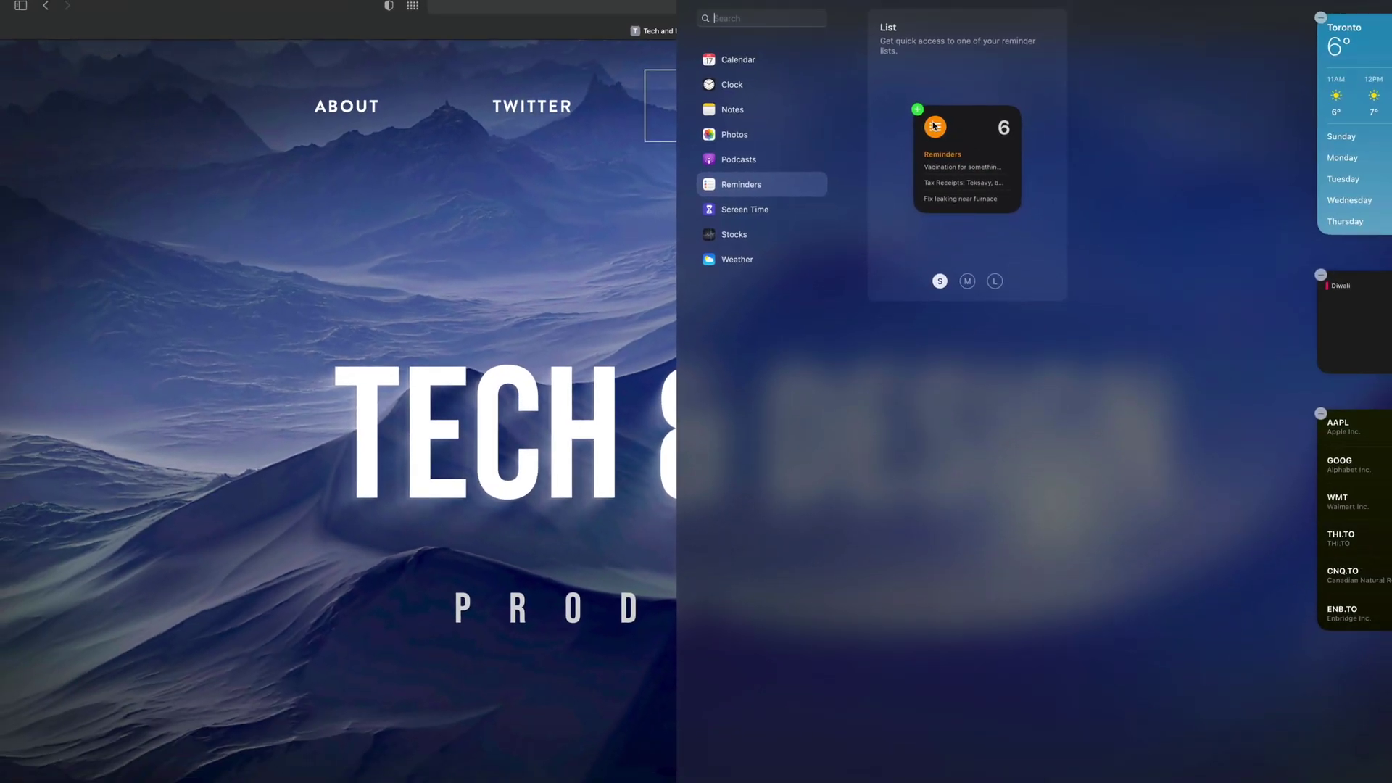
left_click(917, 110)
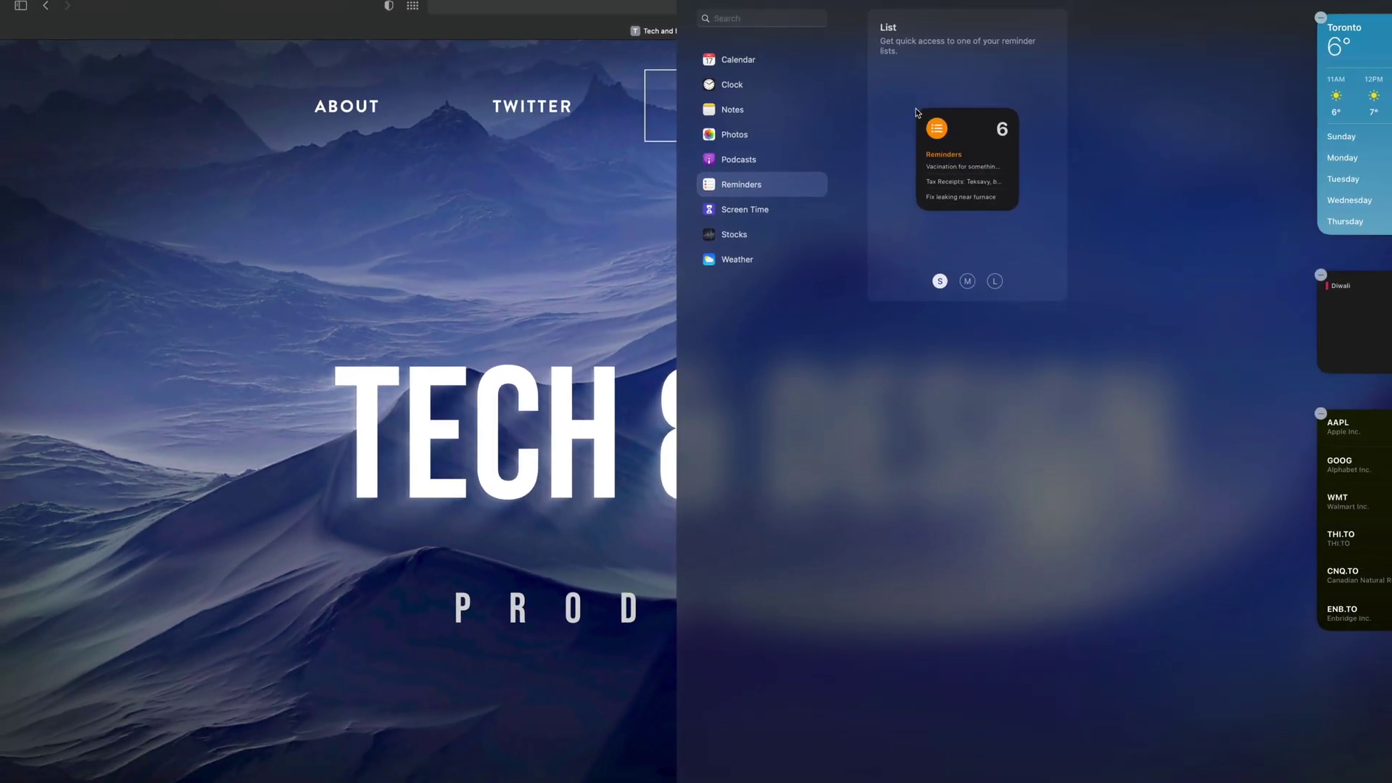
left_click(969, 282)
left_click(997, 282)
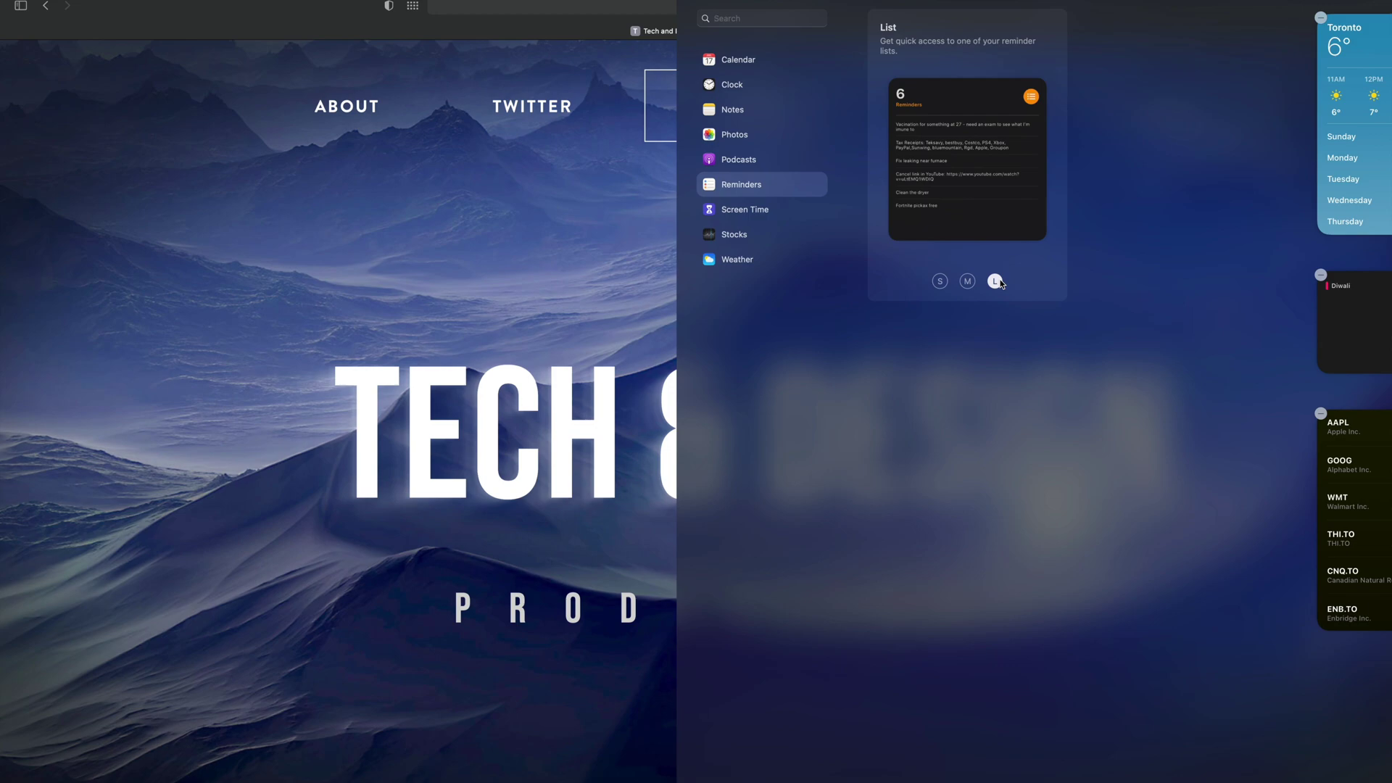
left_click(968, 281)
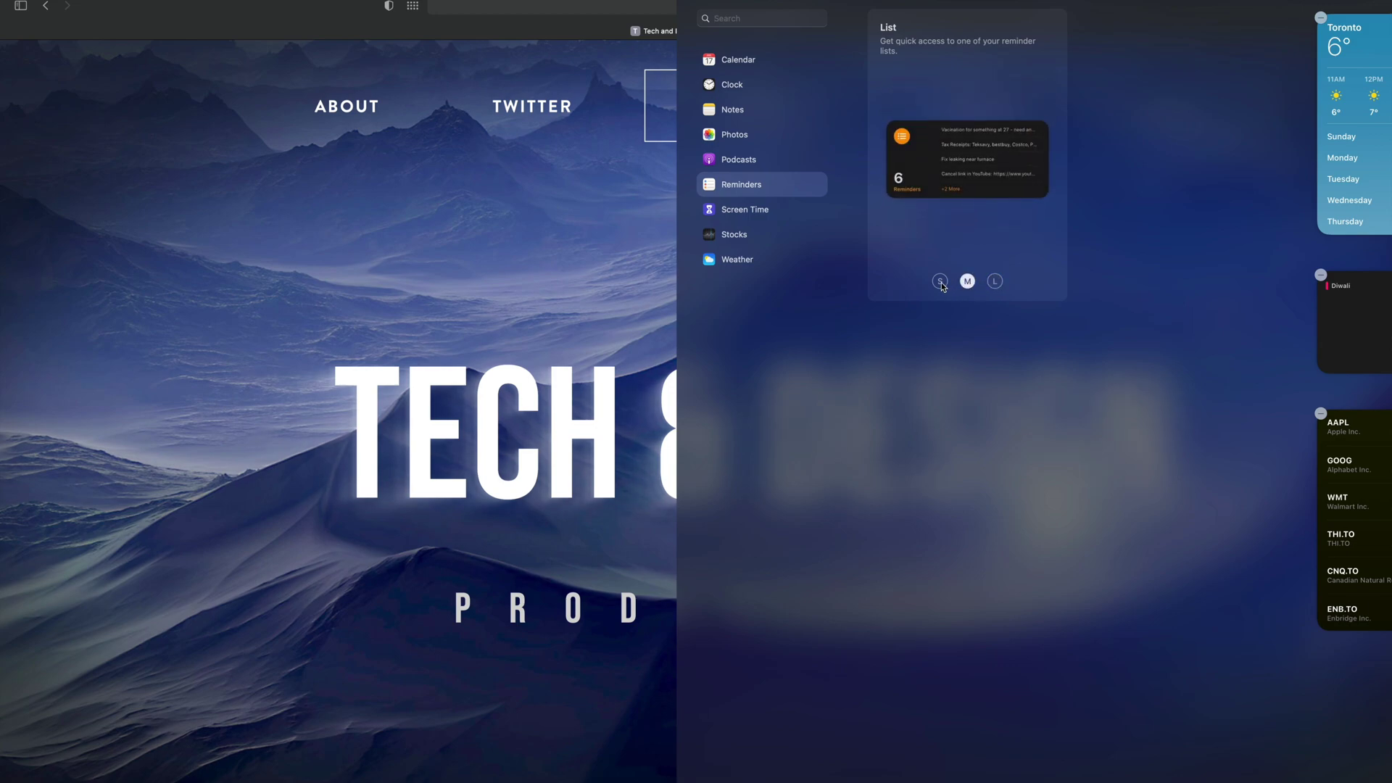
left_click(941, 282)
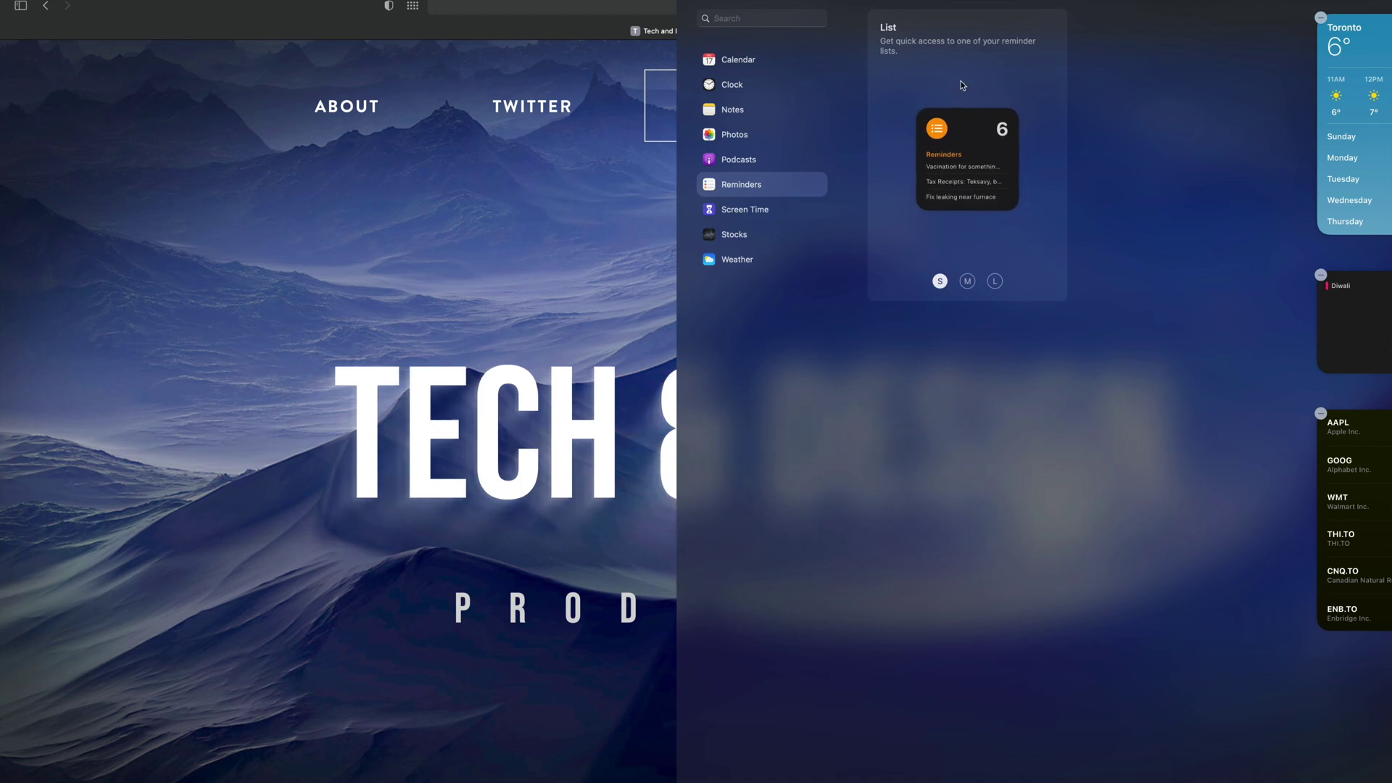
left_click(917, 110)
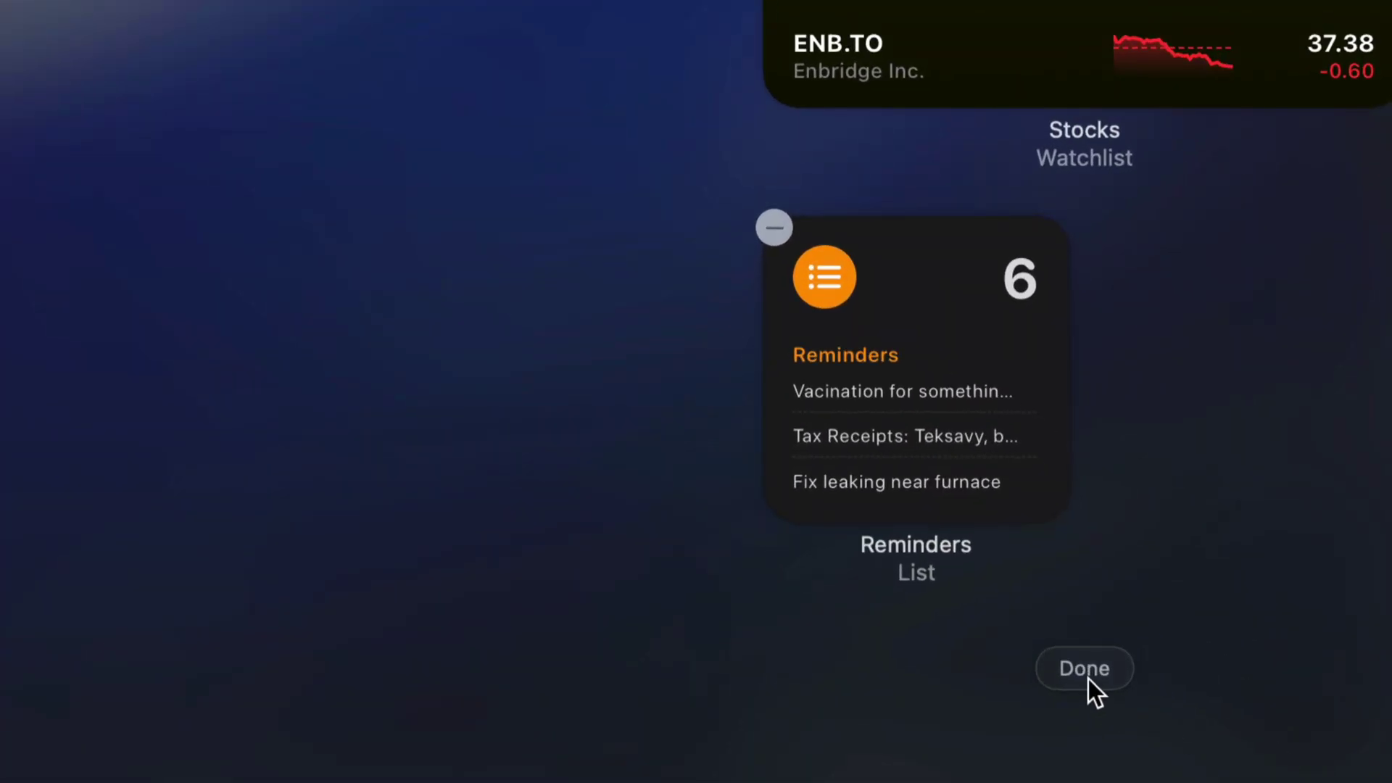
Finish widget editing, then close, reopen and close Notification Center to verify the stack
left_click(1088, 678)
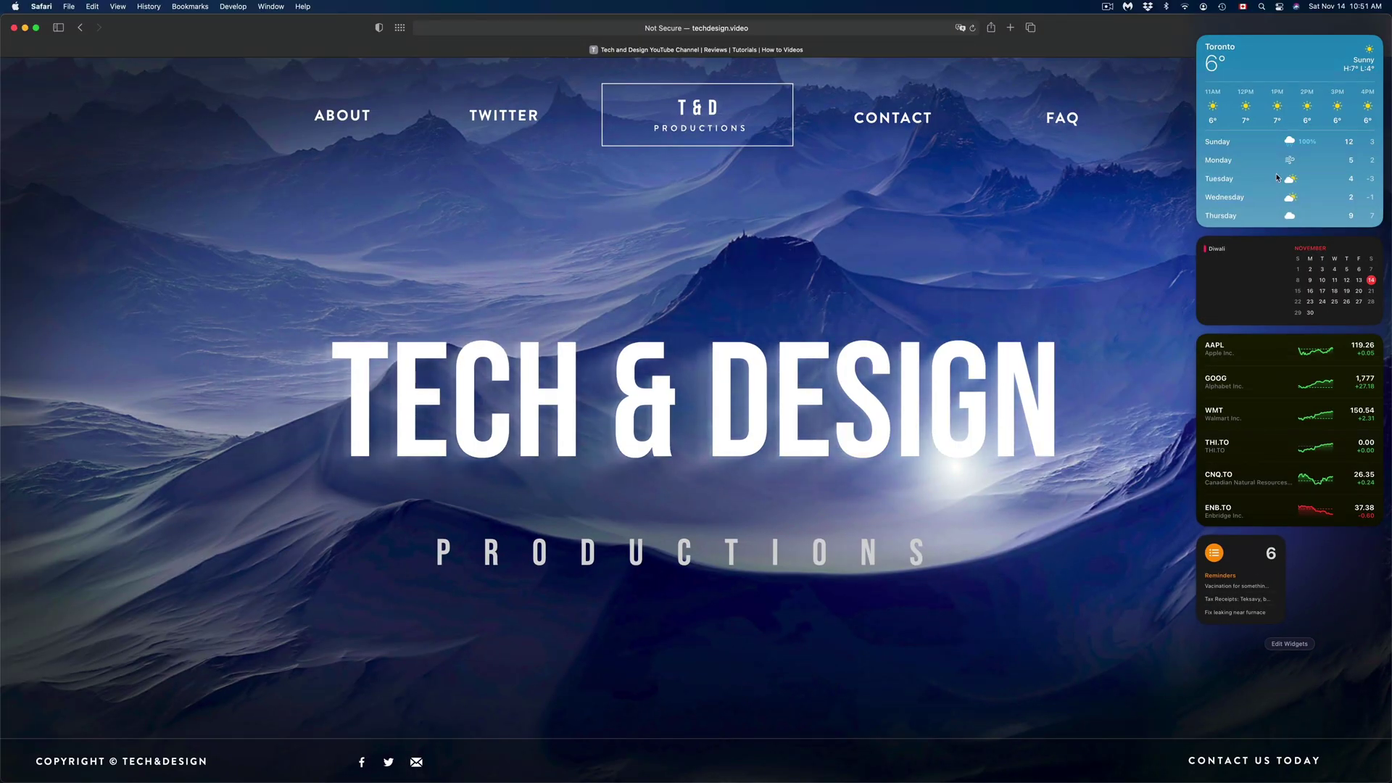
left_click(1332, 7)
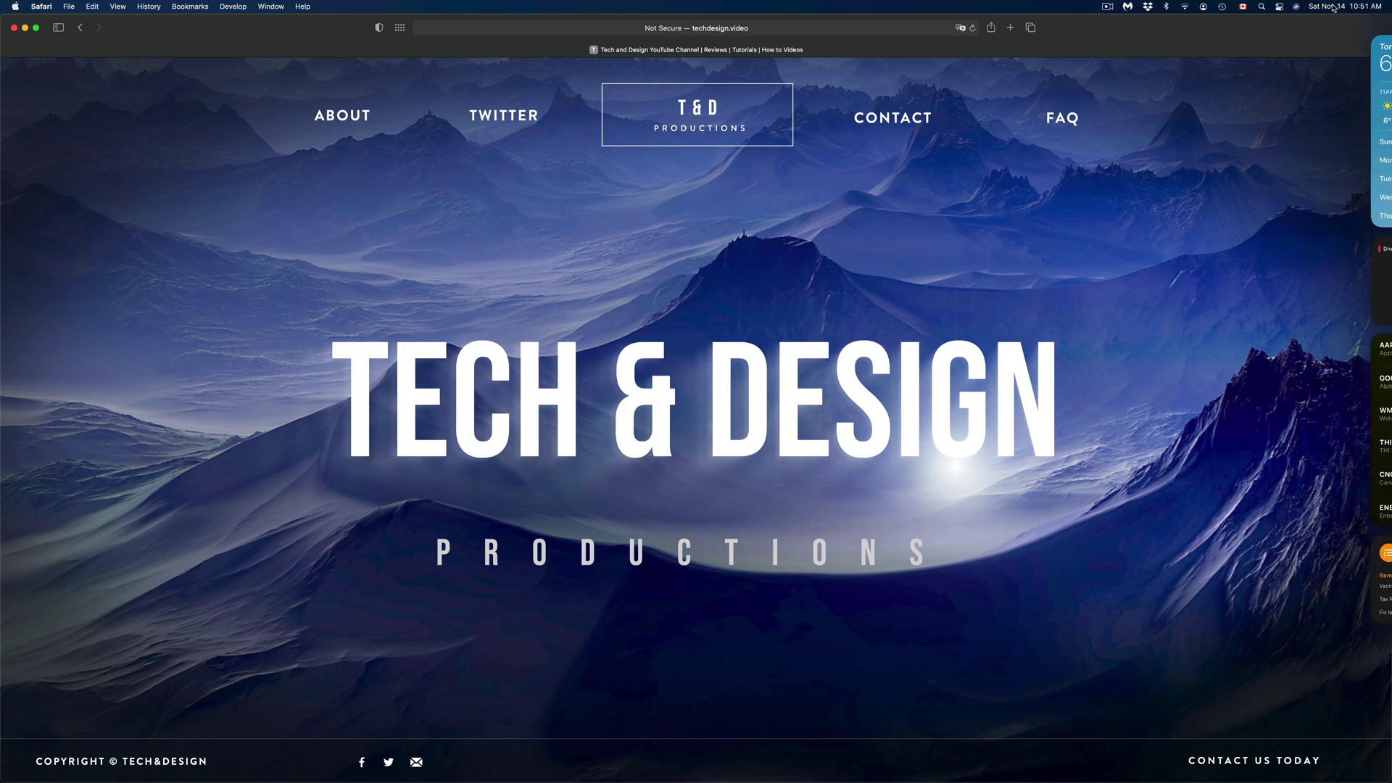
left_click(1333, 7)
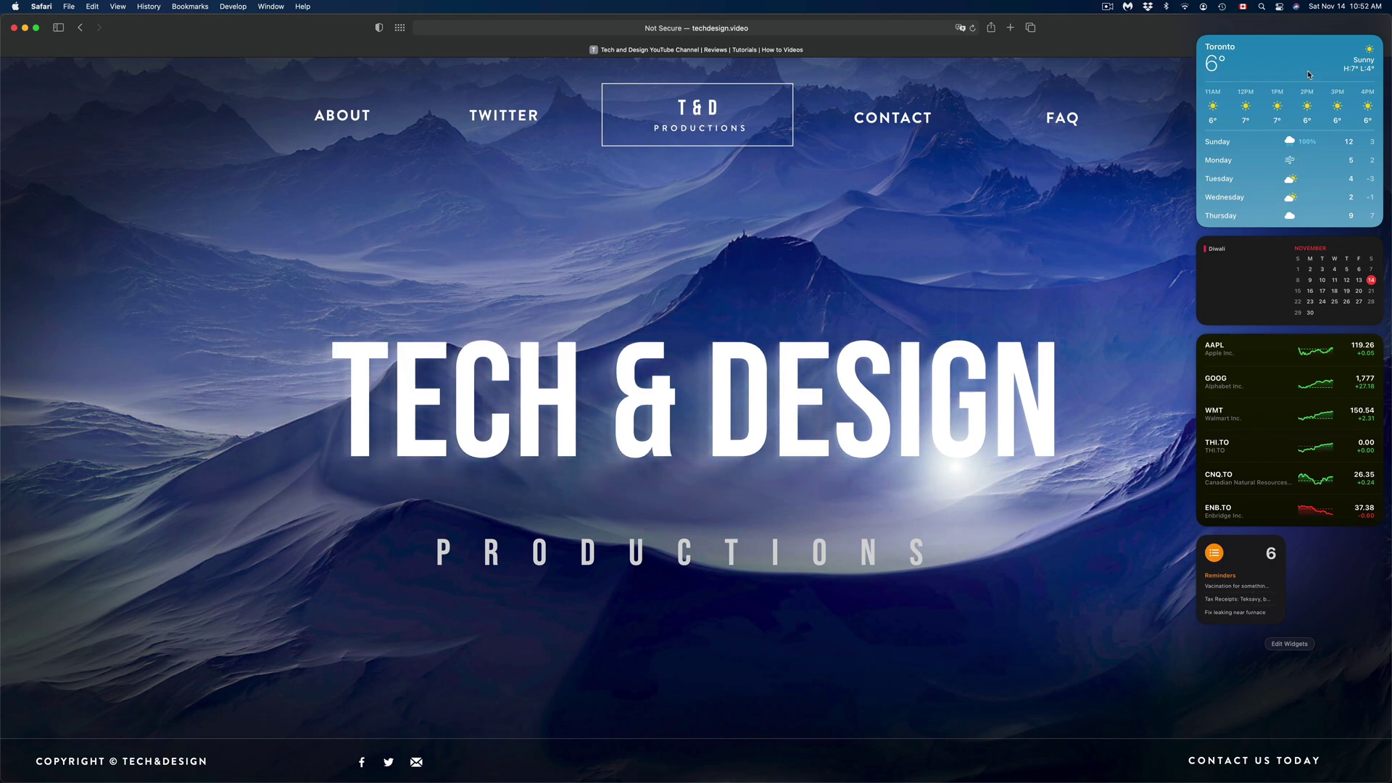
left_click(1331, 9)
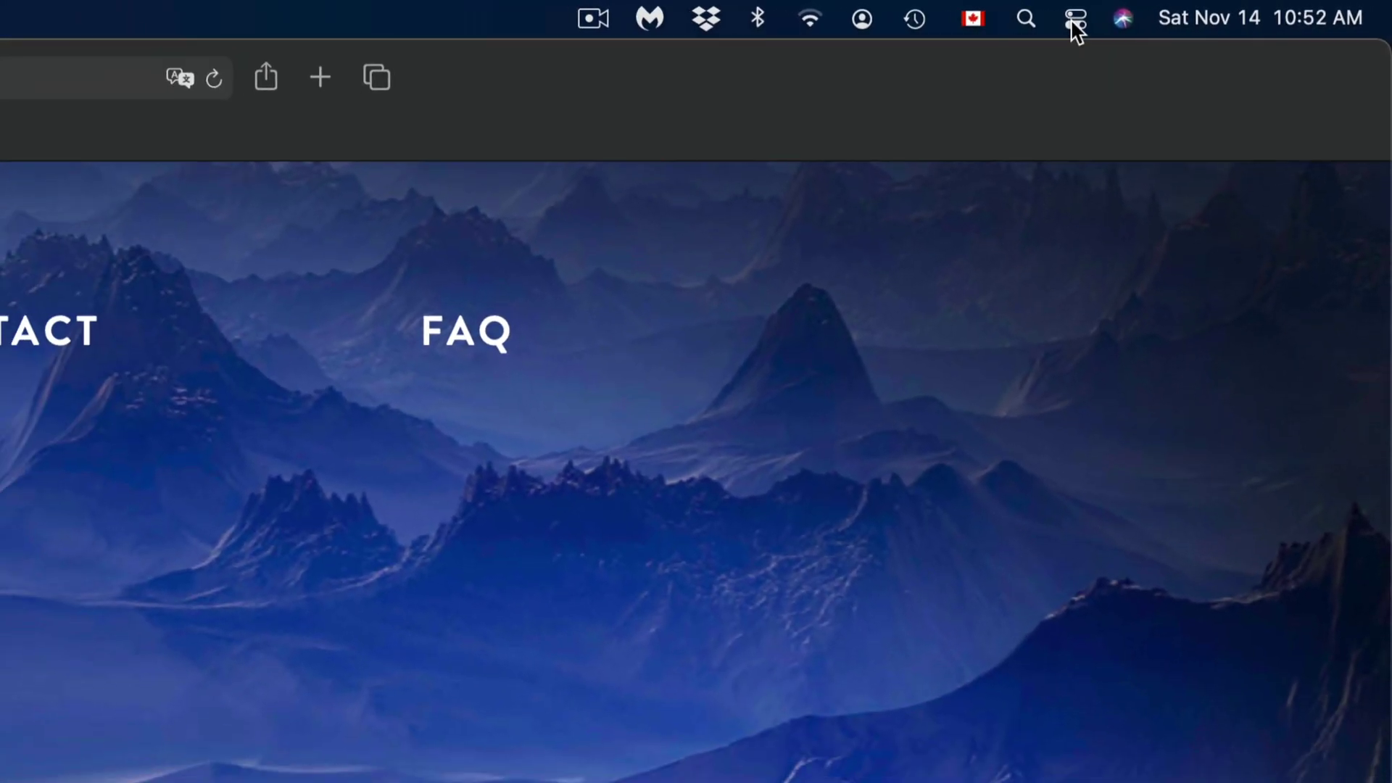
Open Control Center, check the Bluetooth and Wi-Fi menus, then reopen Control Center
left_click(1074, 20)
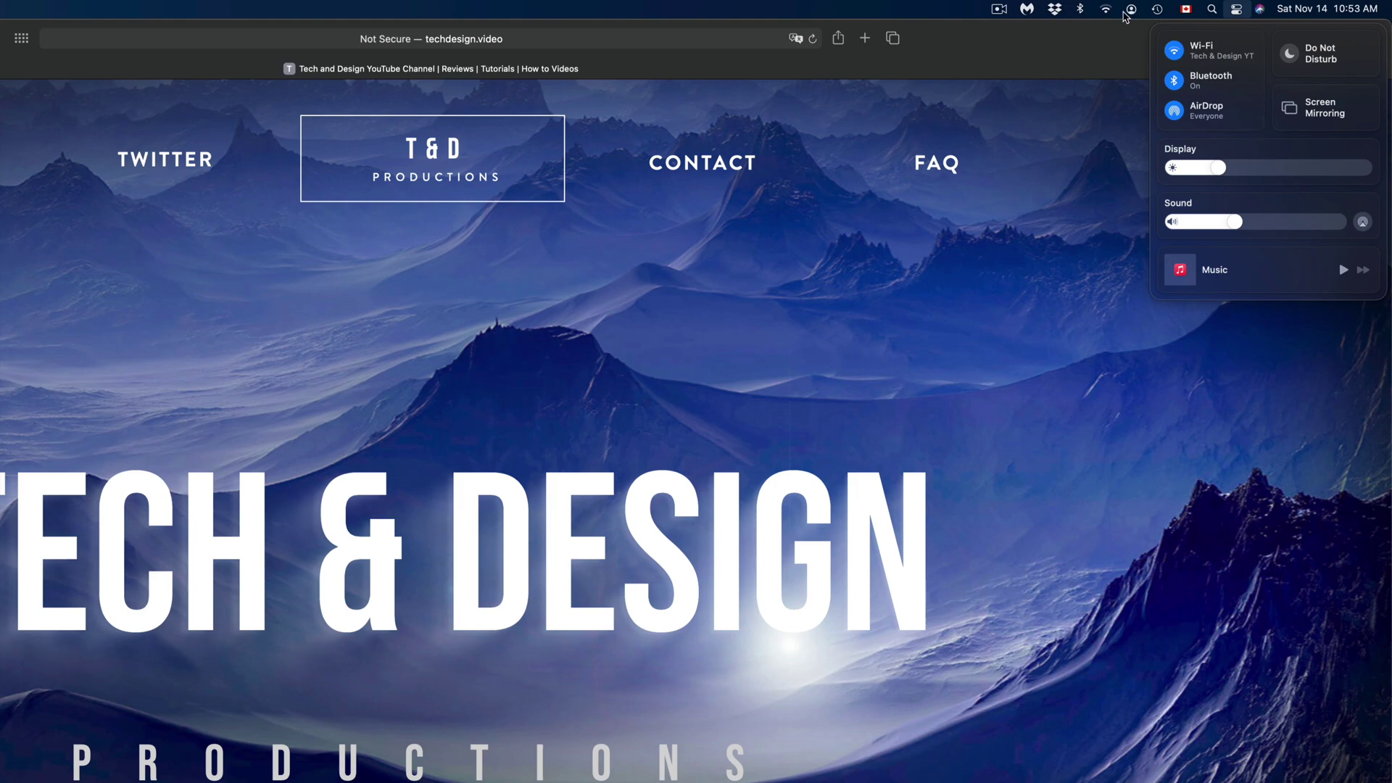
left_click(1080, 9)
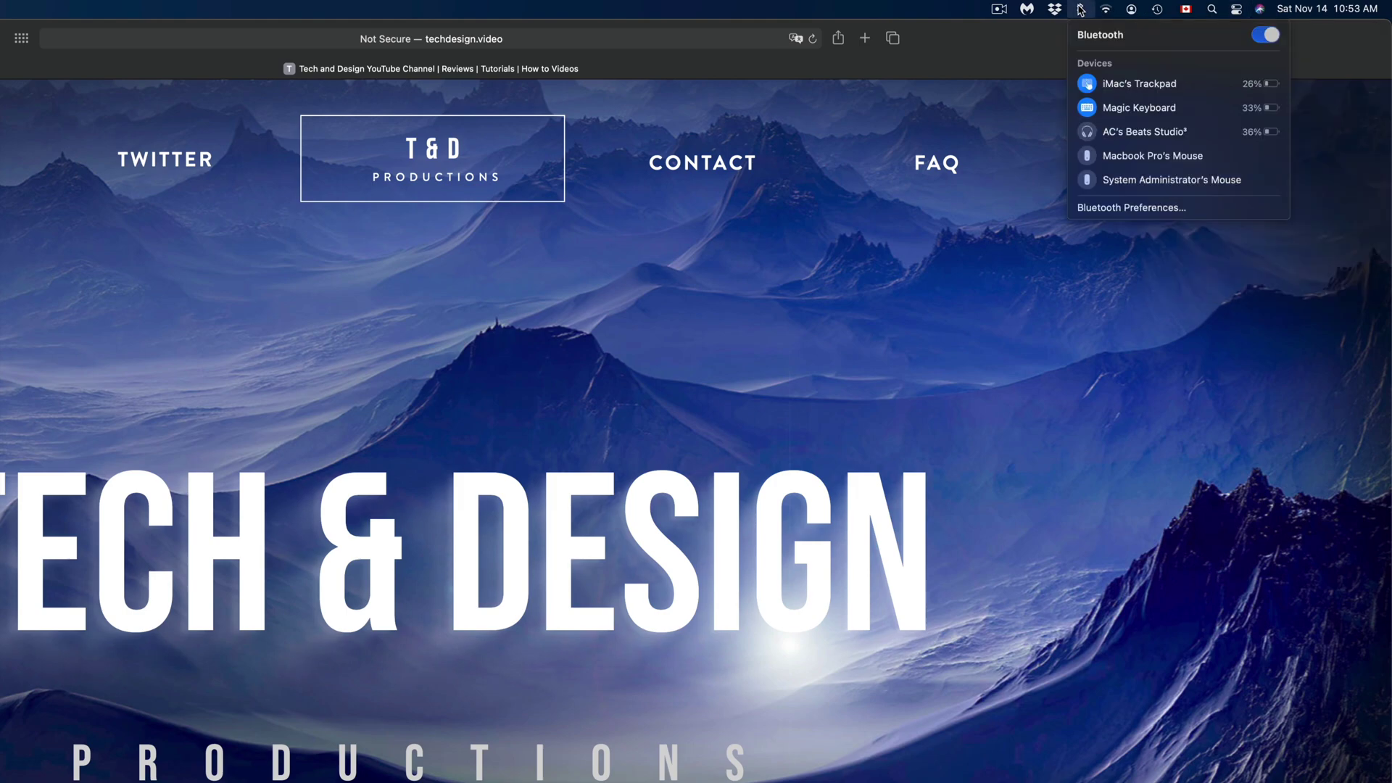
left_click(1108, 10)
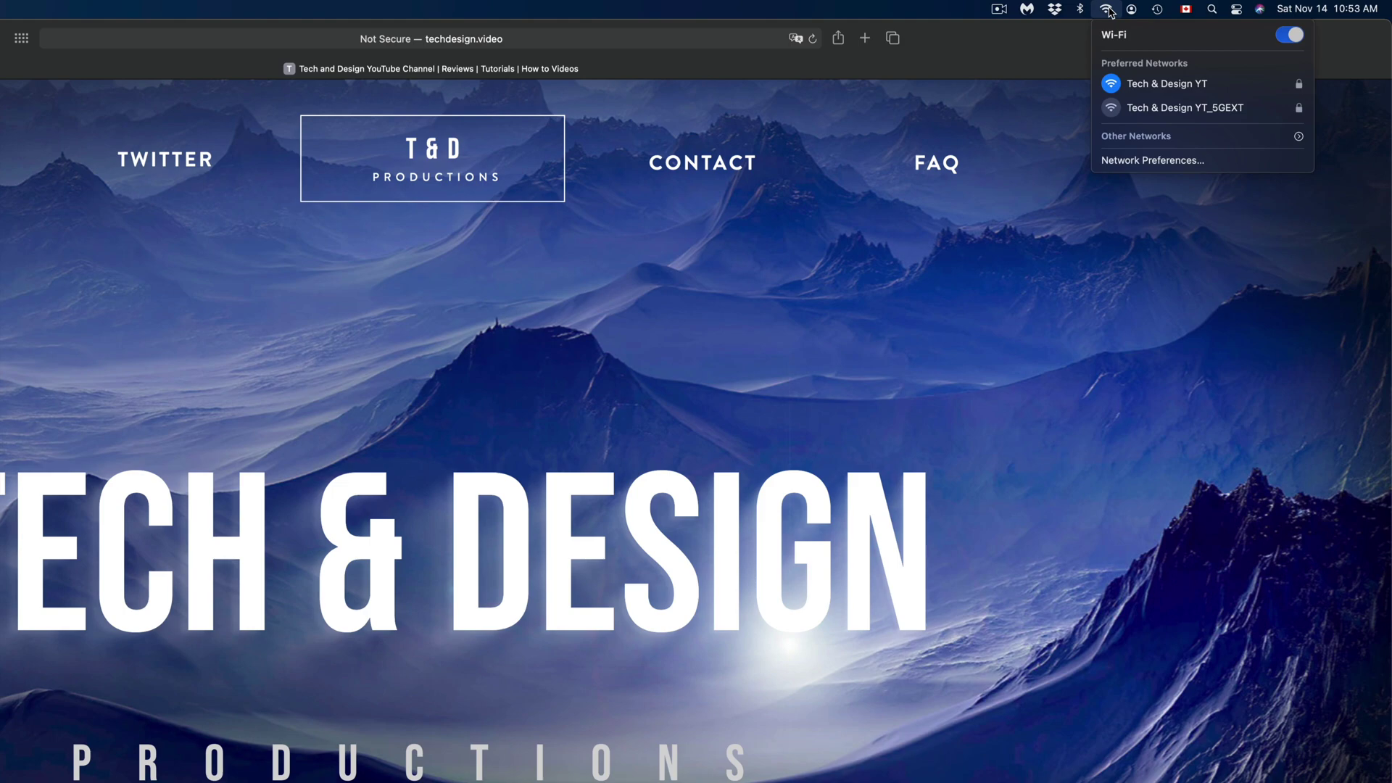
left_click(1236, 9)
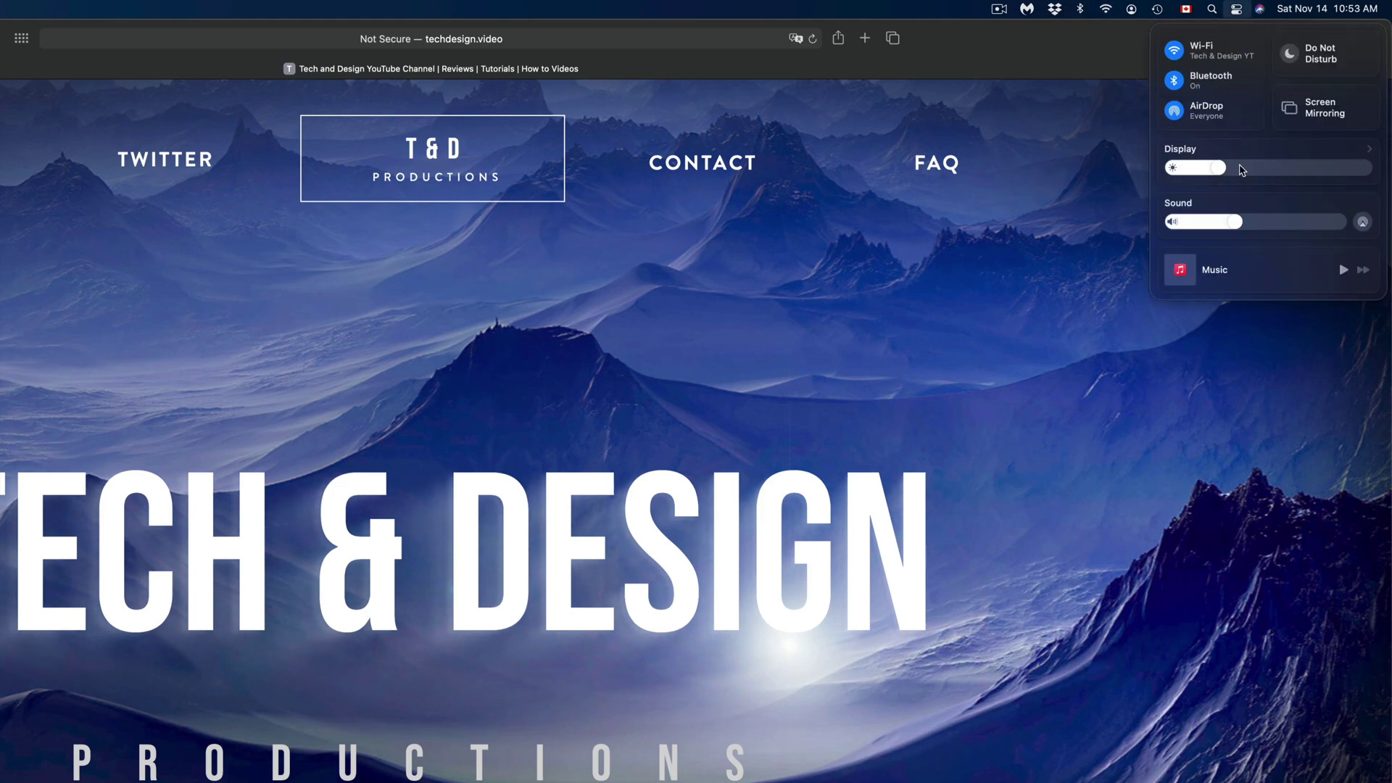